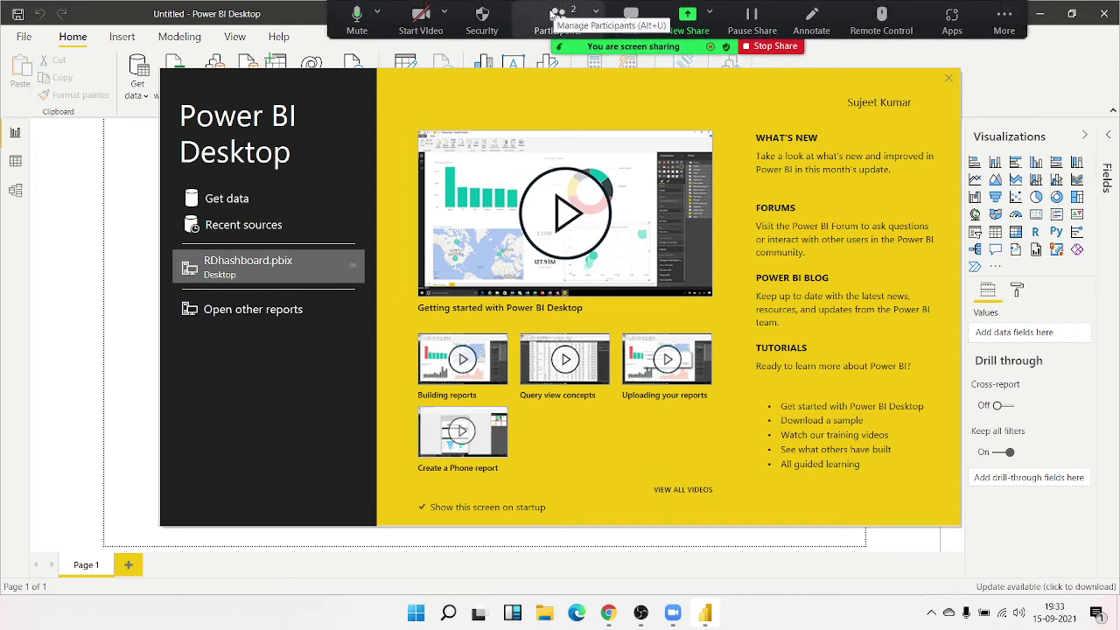
Close the Power BI Desktop welcome screen to reach the blank untitled report
left_click(358, 18)
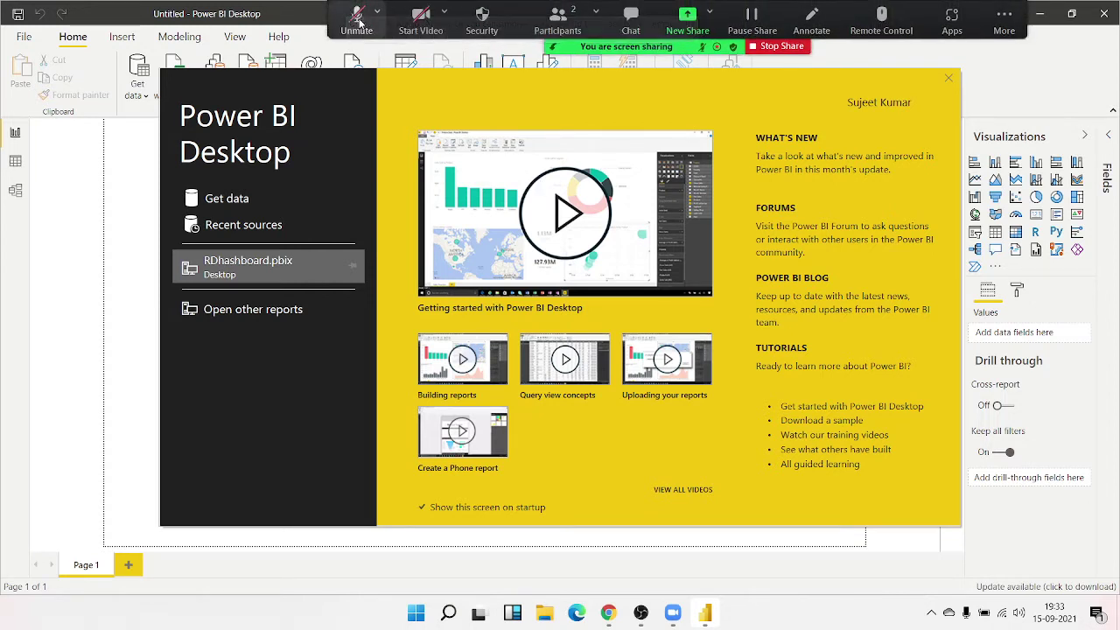
left_click(358, 12)
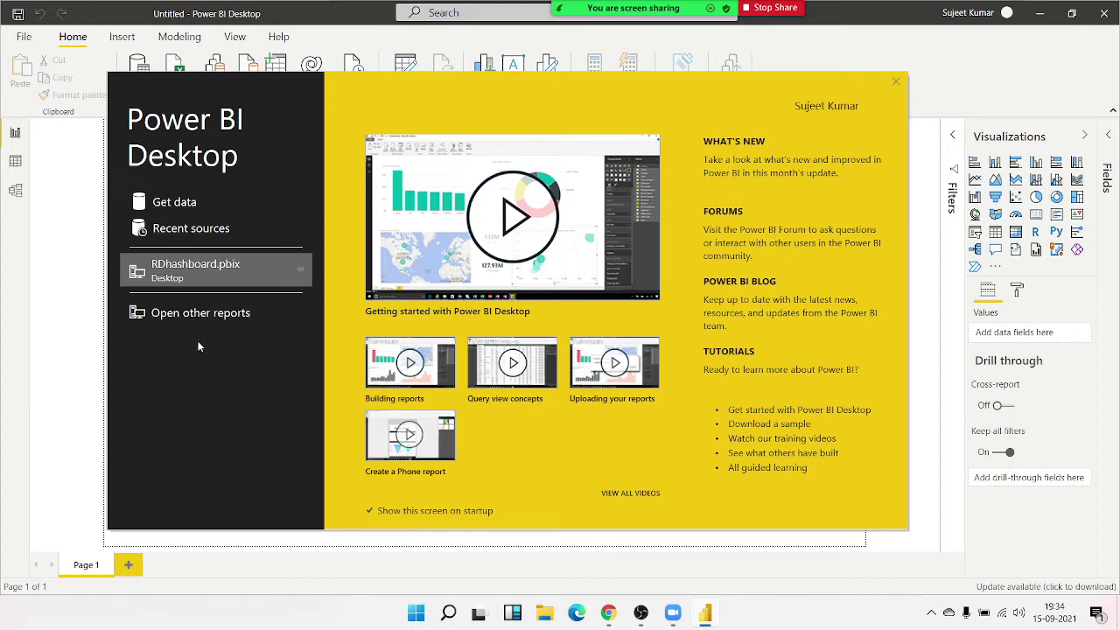
left_click(895, 83)
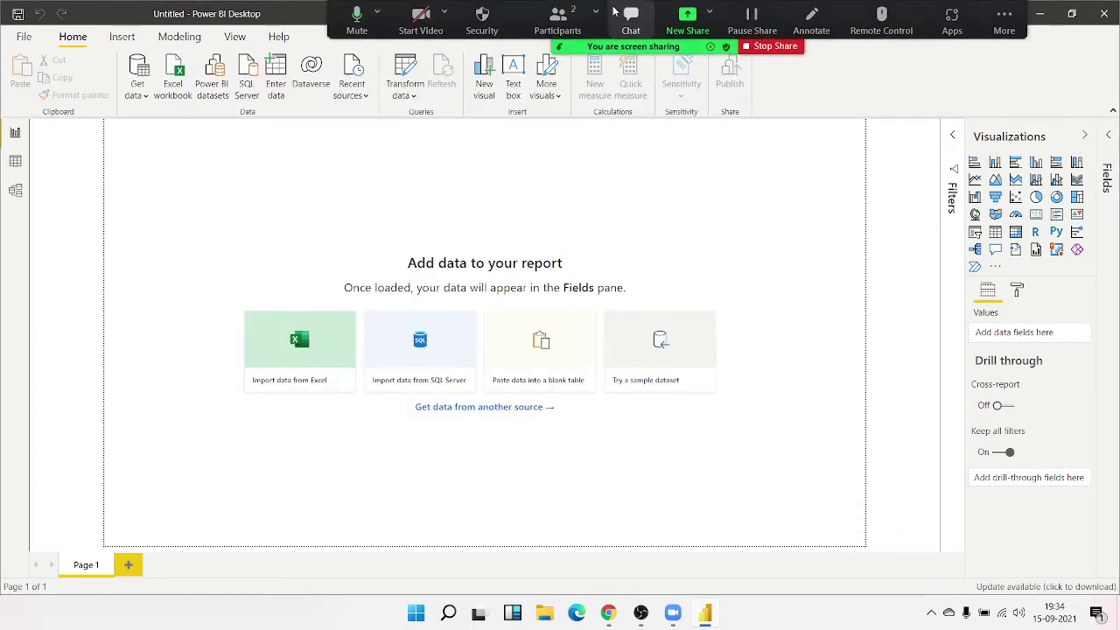
left_click(806, 19)
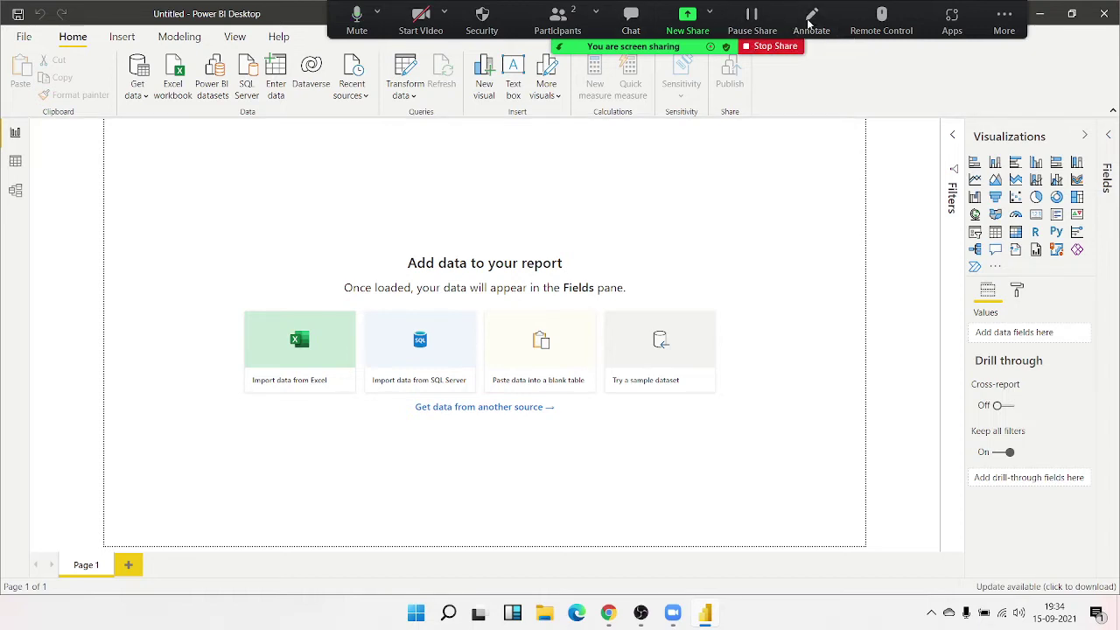
mouse_move(282, 211)
left_mouse_down()
mouse_move(770, 506)
mouse_move(252, 212)
left_mouse_up()
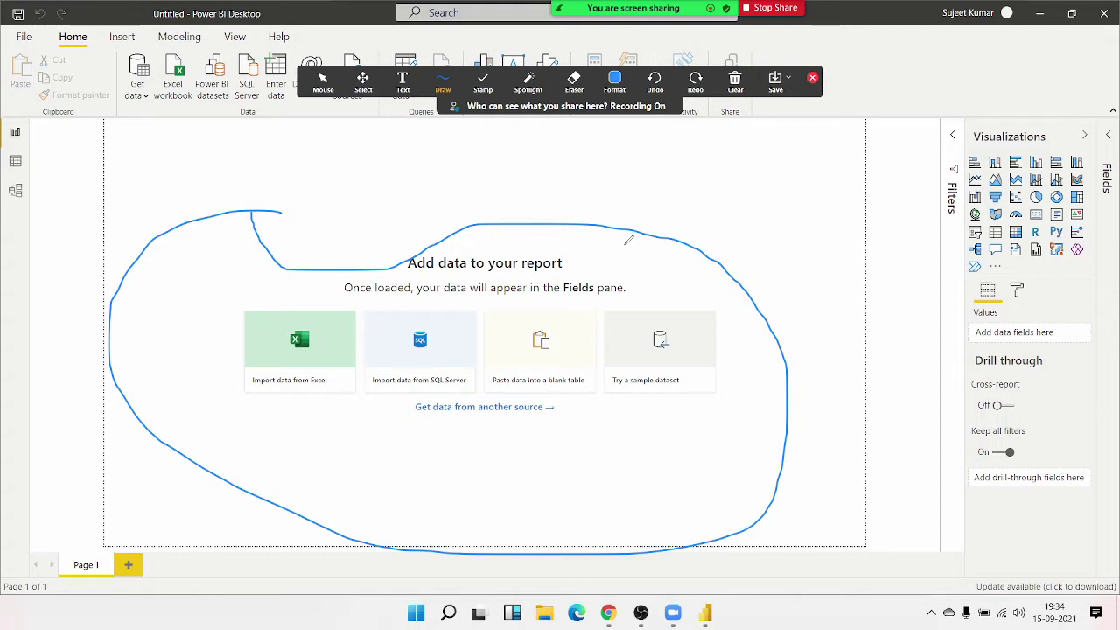
mouse_move(969, 144)
left_mouse_down()
mouse_move(1045, 135)
mouse_move(1097, 179)
mouse_move(1113, 217)
mouse_move(1113, 150)
left_mouse_up()
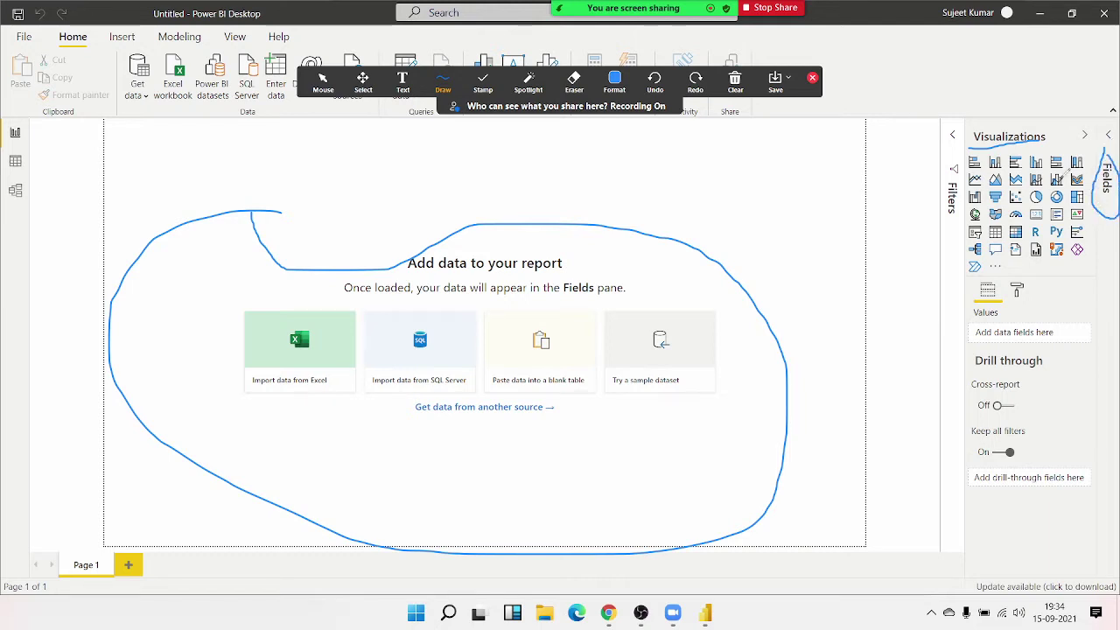
mouse_move(959, 153)
left_mouse_down()
mouse_move(929, 220)
mouse_move(971, 156)
left_mouse_up()
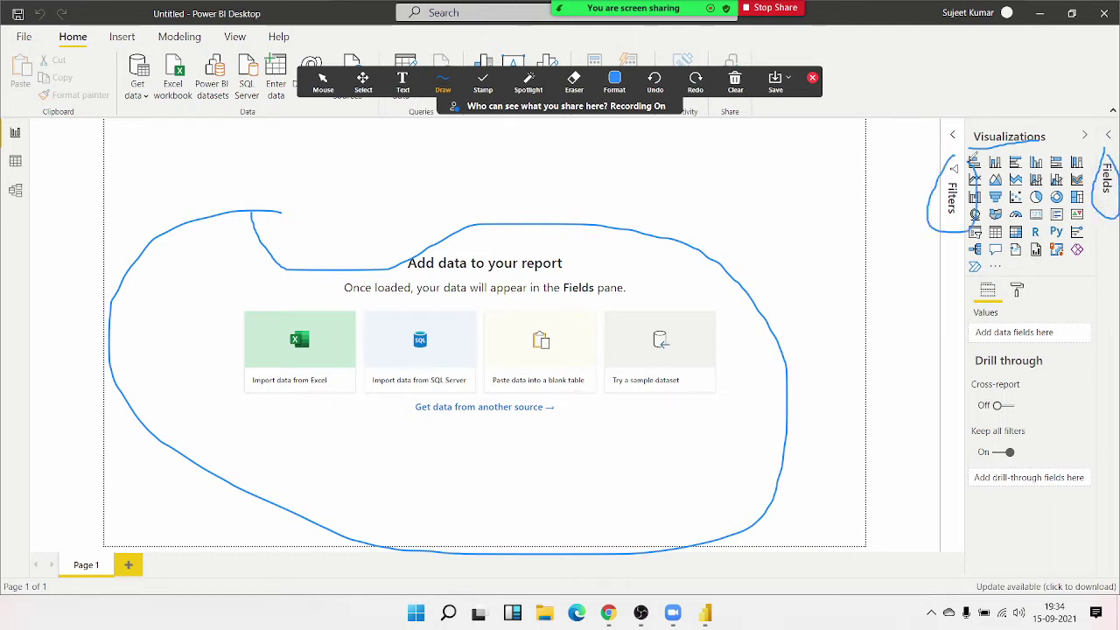
mouse_move(64, 531)
left_mouse_down()
mouse_move(136, 556)
mouse_move(39, 546)
left_mouse_up()
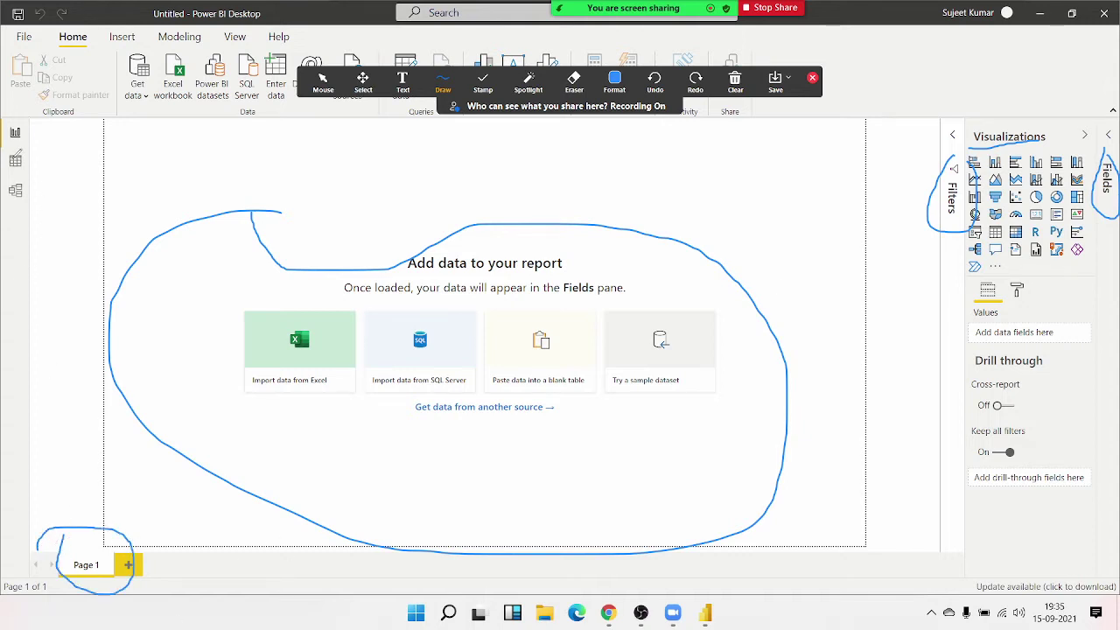
mouse_move(22, 131)
left_mouse_down()
mouse_move(42, 133)
mouse_move(40, 179)
mouse_move(17, 206)
left_mouse_up()
mouse_move(18, 145)
left_mouse_down()
mouse_move(41, 138)
mouse_move(58, 149)
left_mouse_up()
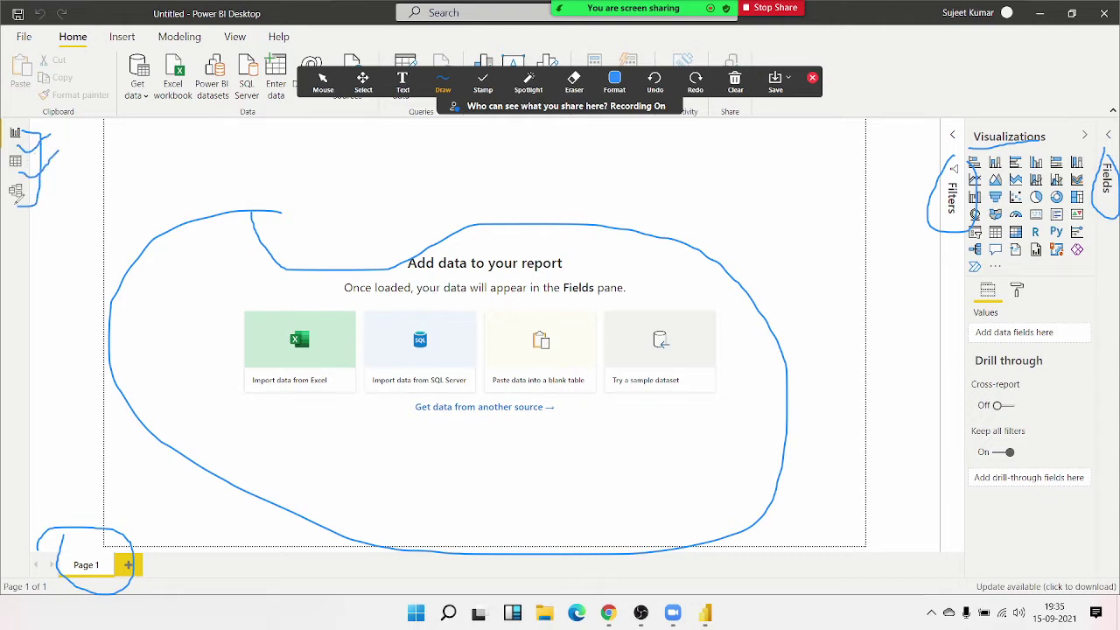
mouse_move(14, 203)
left_mouse_down()
mouse_move(39, 214)
mouse_move(83, 188)
left_mouse_up()
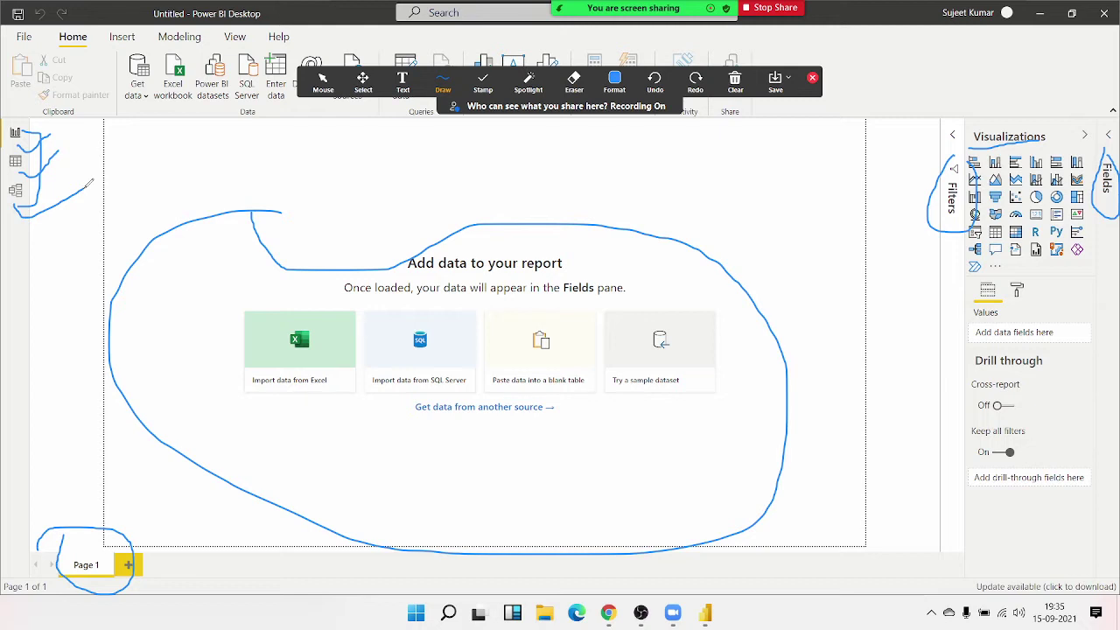
left_click(813, 78)
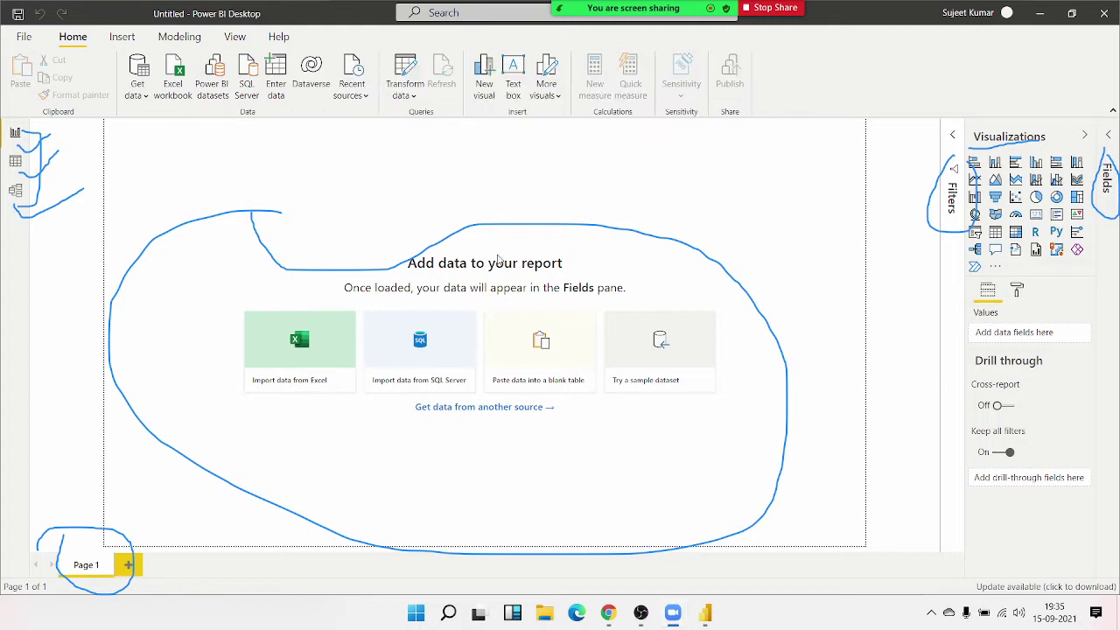
Import Table1 from the Desktop's Data1.xlsx workbook and expand the Fields pane
left_click_drag(294, 194, 805, 433)
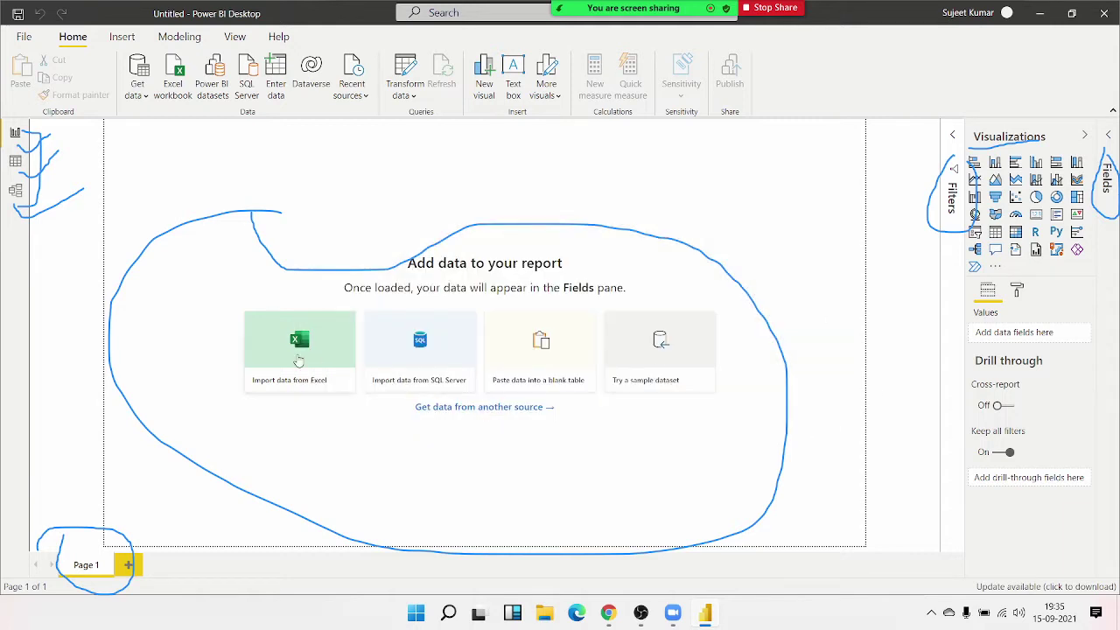
left_click(298, 361)
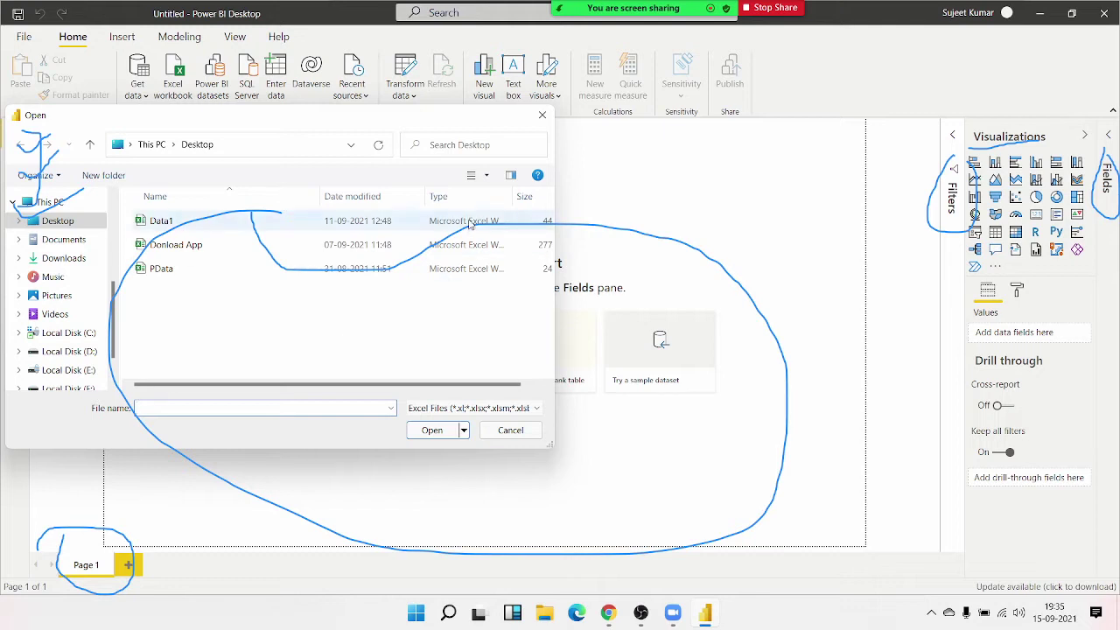
key("Escape")
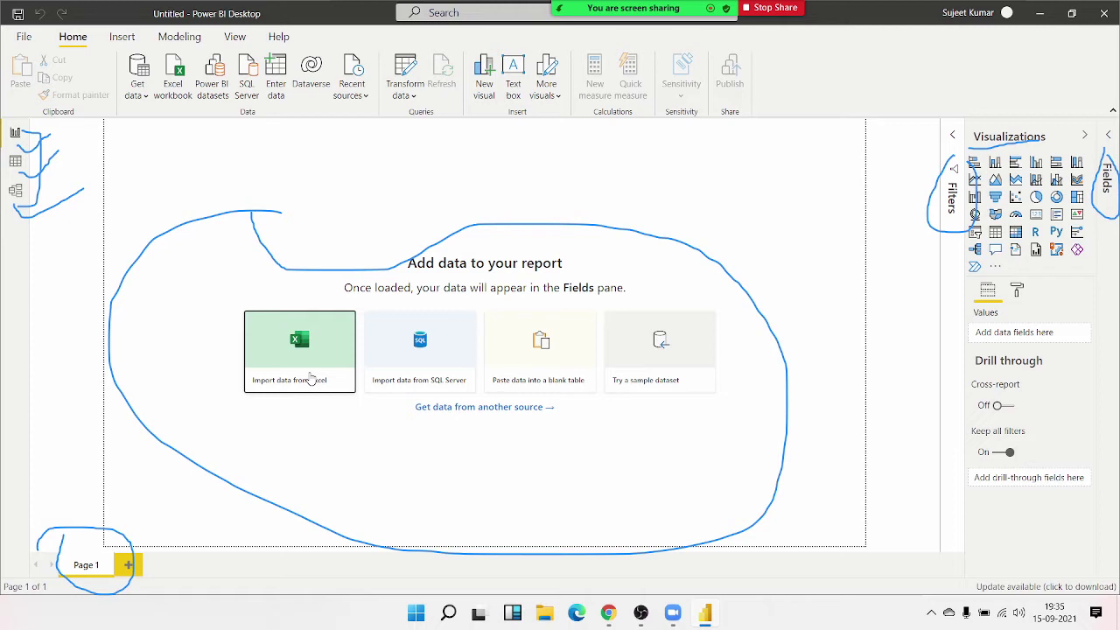
left_click(311, 378)
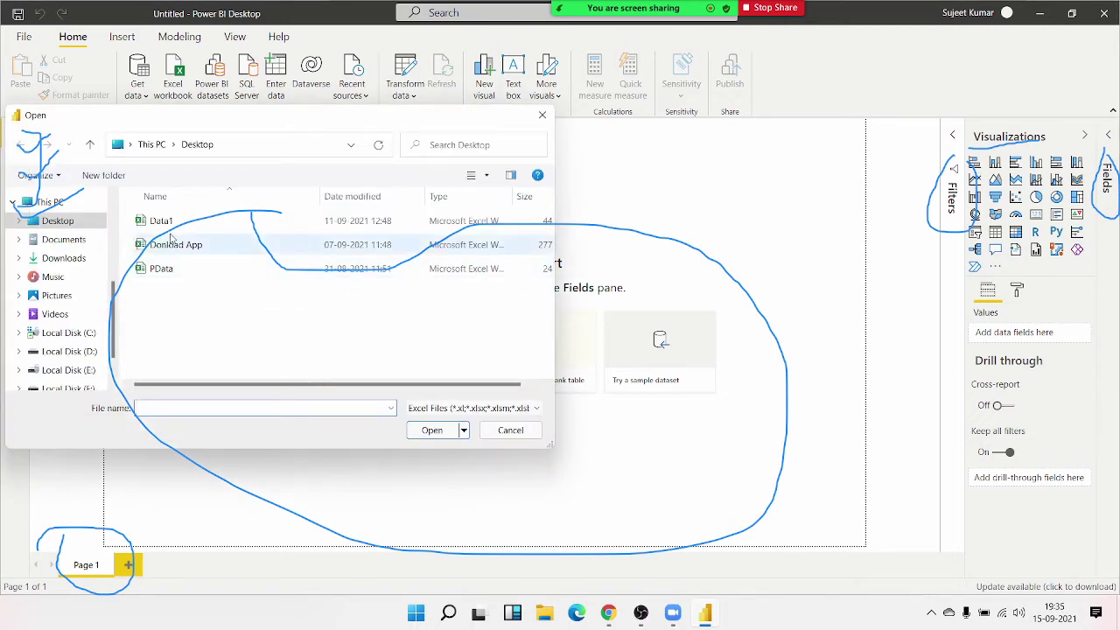
left_click(175, 222)
left_click(452, 434)
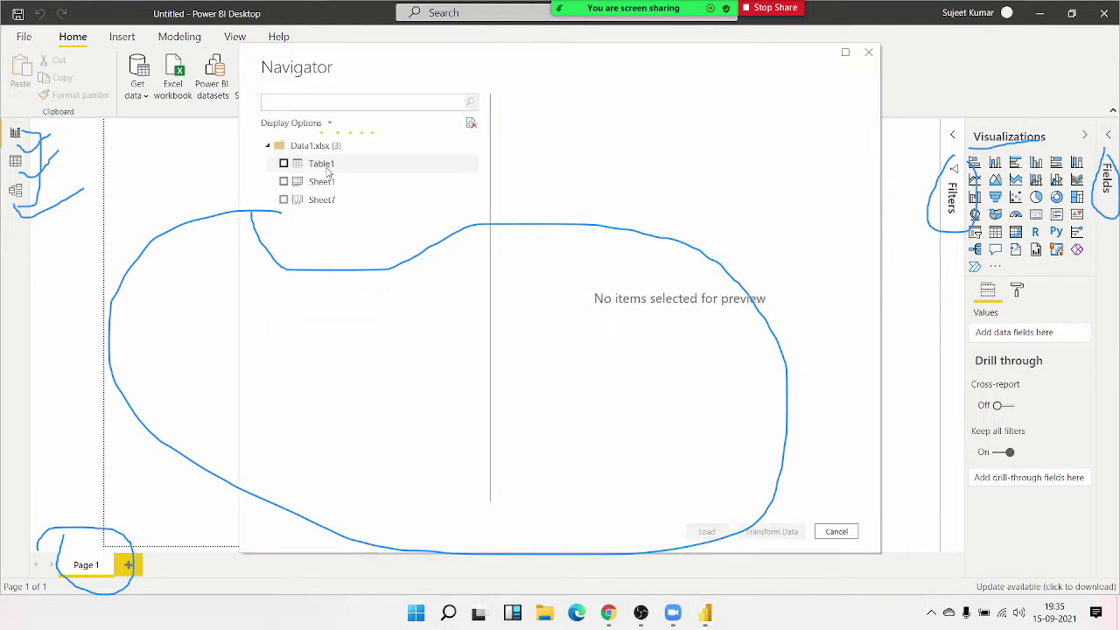
left_click(284, 164)
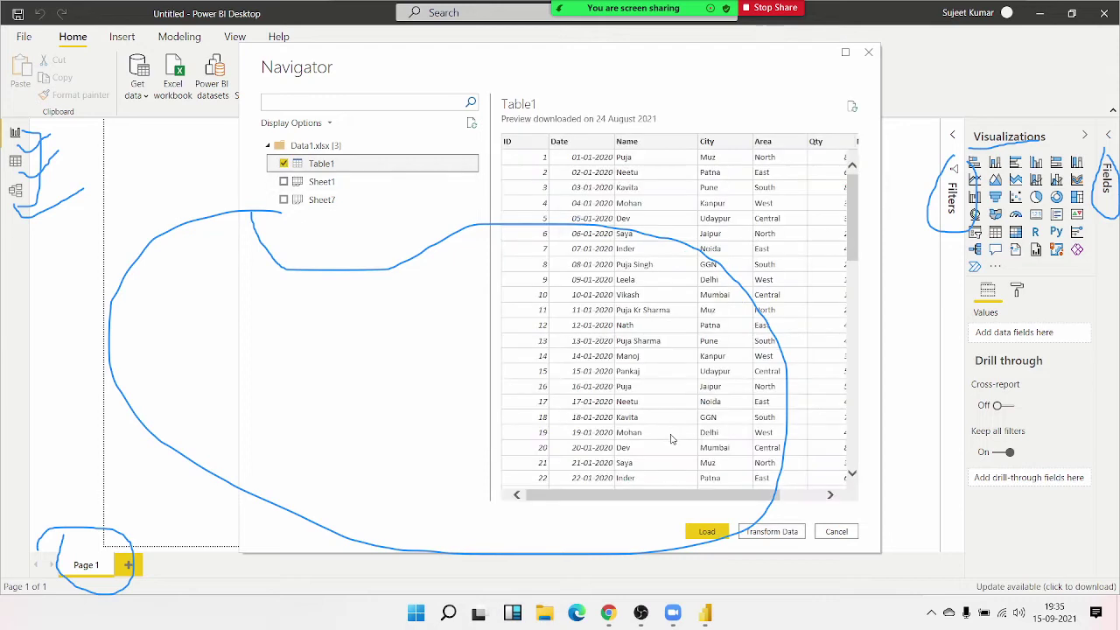
left_click(707, 534)
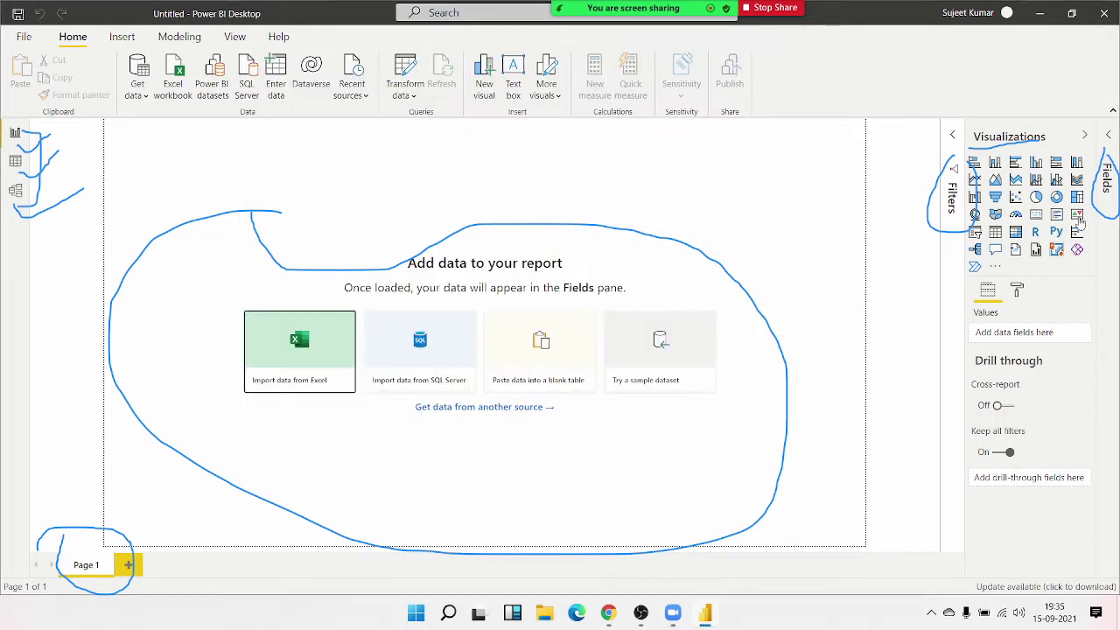
left_click(1108, 175)
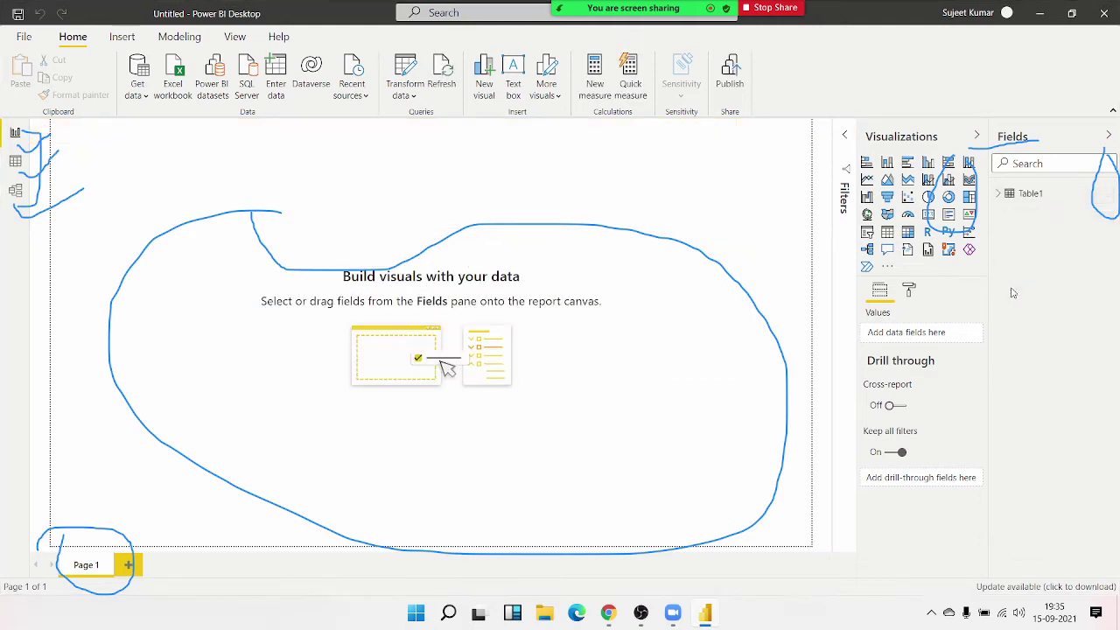
Build a Name and Qty table at Page 1's left, then view Table1's rows in Data view
left_click(1001, 194)
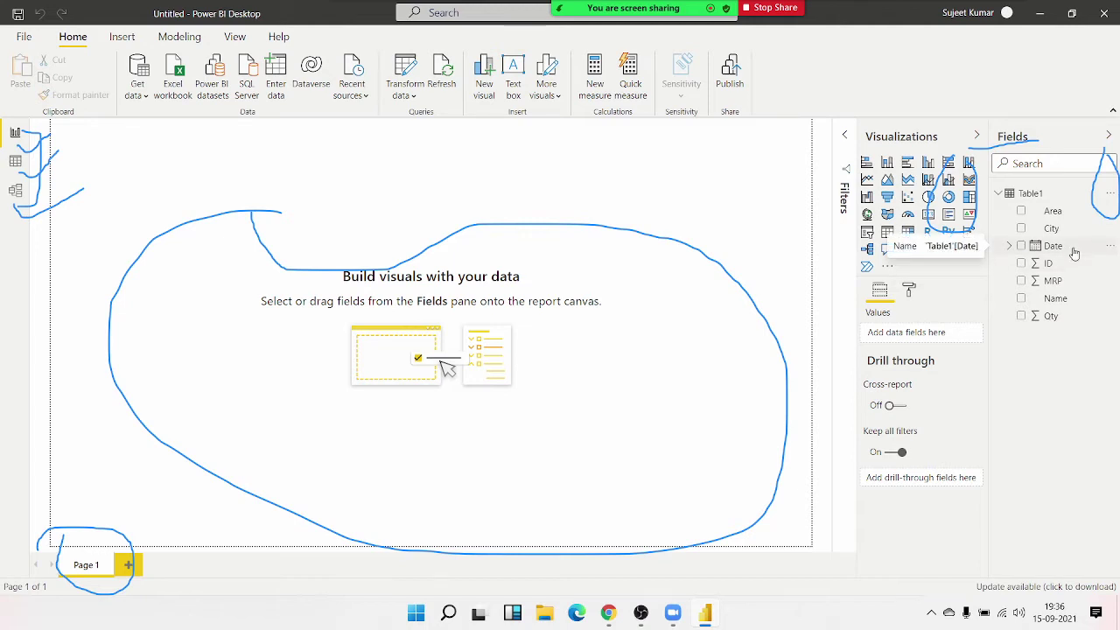
mouse_move(1055, 298)
left_mouse_down()
mouse_move(727, 276)
mouse_move(300, 204)
left_mouse_up()
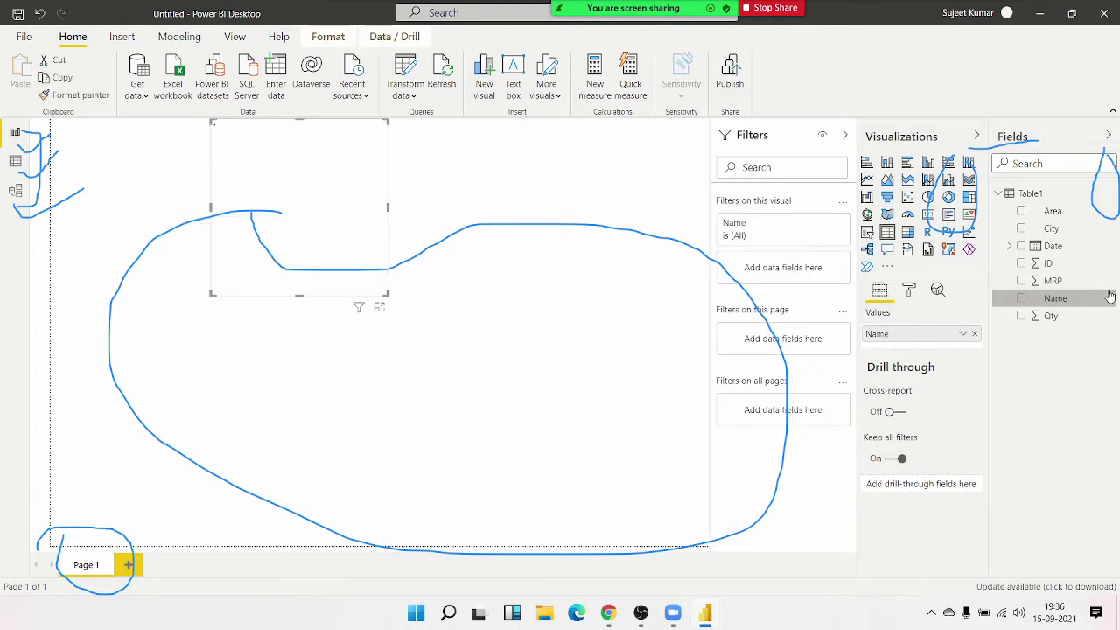
left_click_drag(1083, 317, 336, 239)
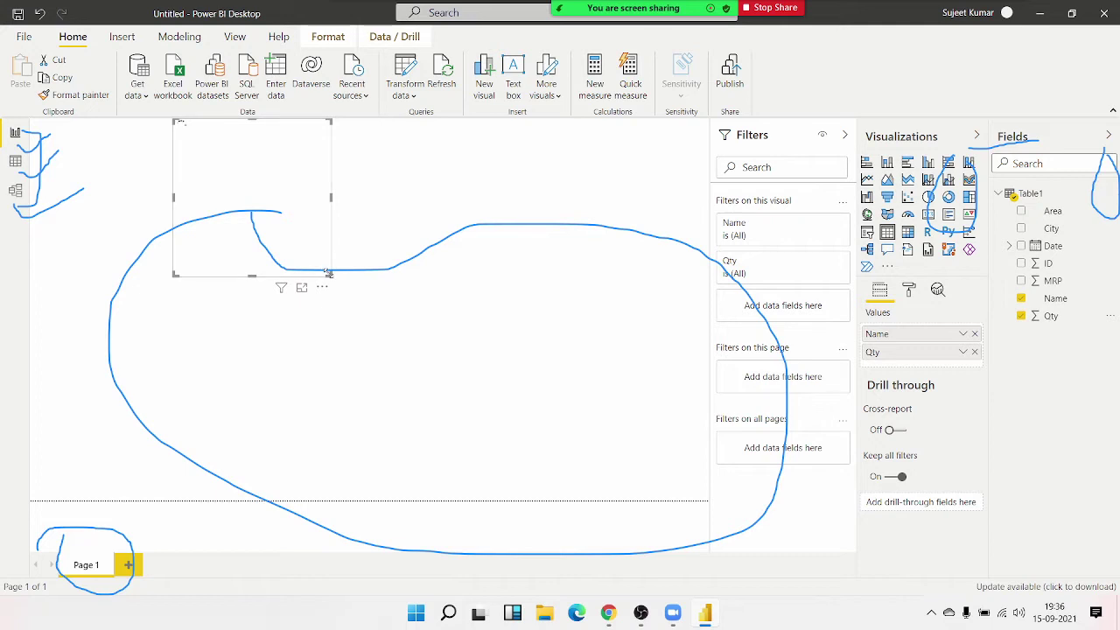
left_click_drag(328, 273, 432, 390)
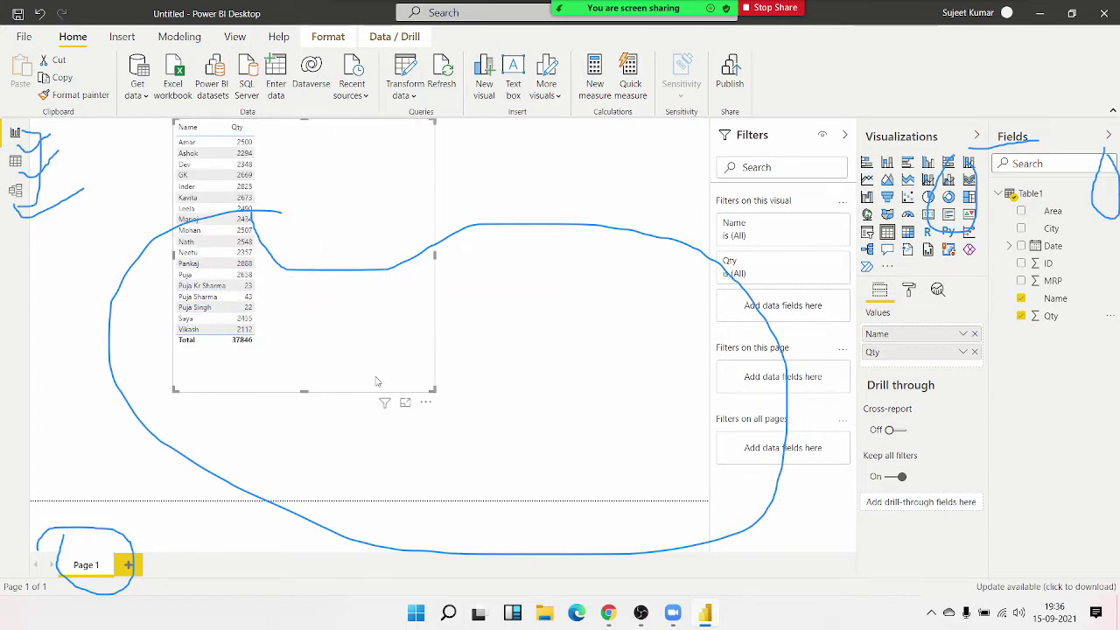
left_click_drag(338, 187, 272, 204)
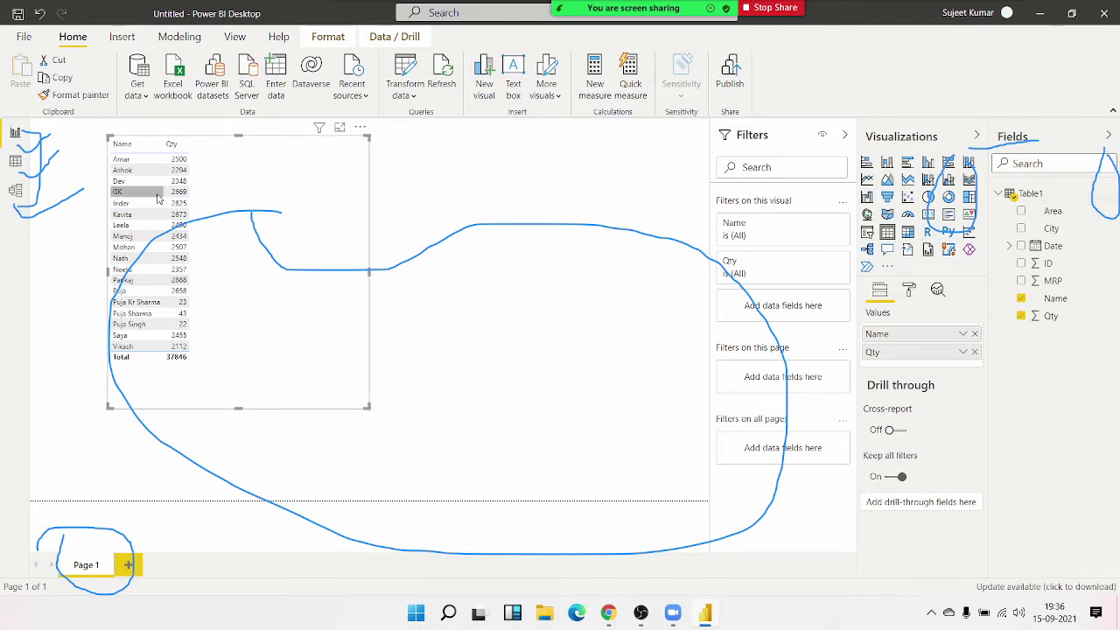
left_click(16, 162)
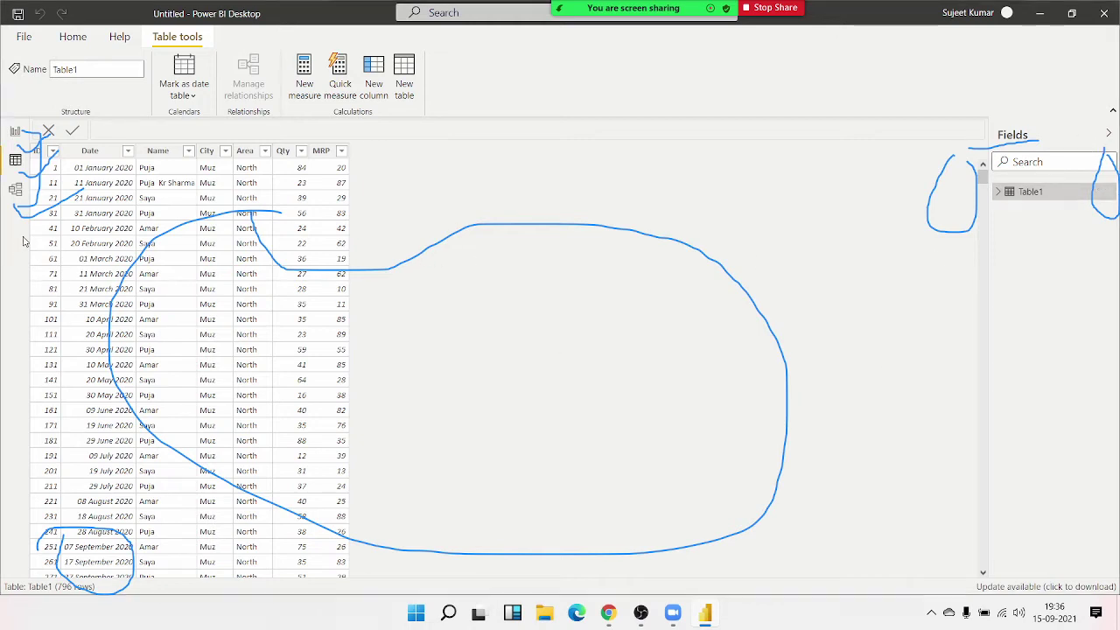
Glance at the model diagram, then return to Page 1's Name and Qty table
left_click(15, 189)
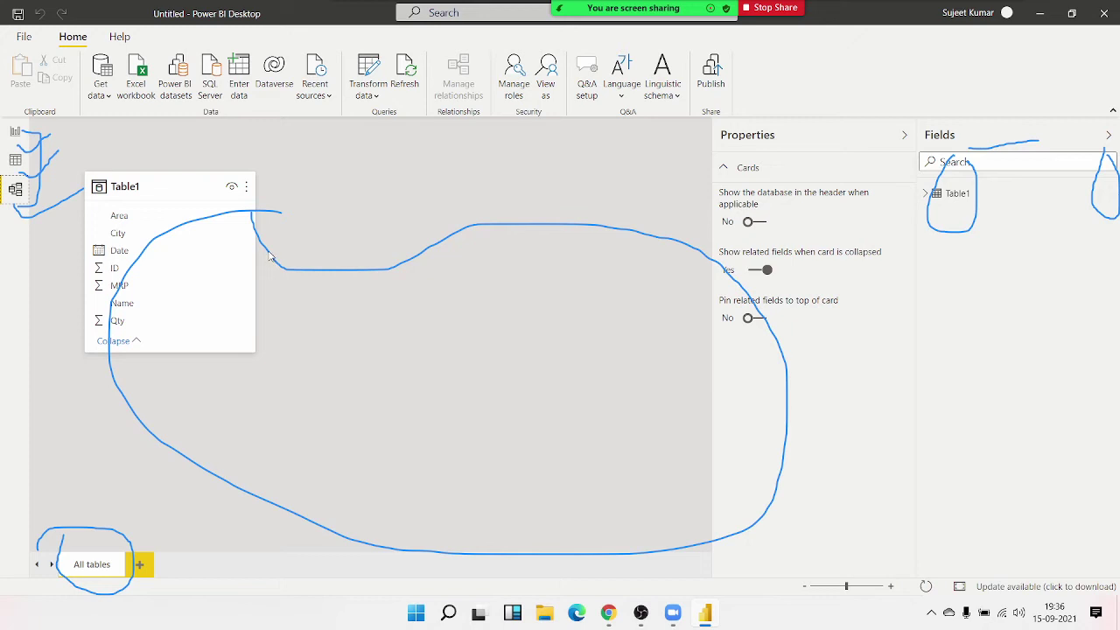
mouse_move(167, 215)
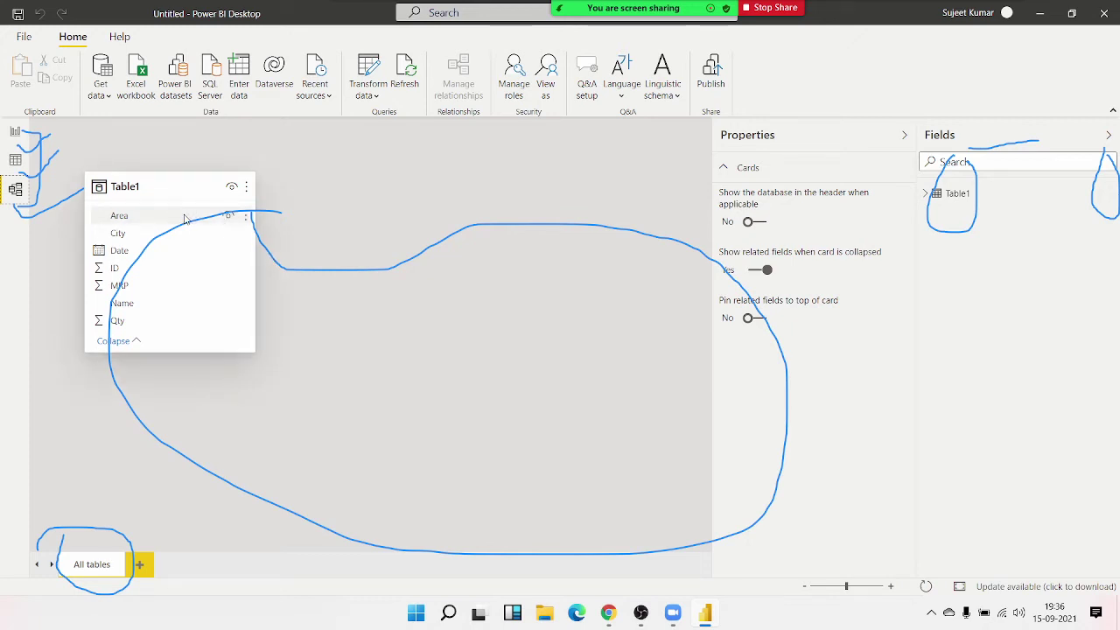
left_click(19, 138)
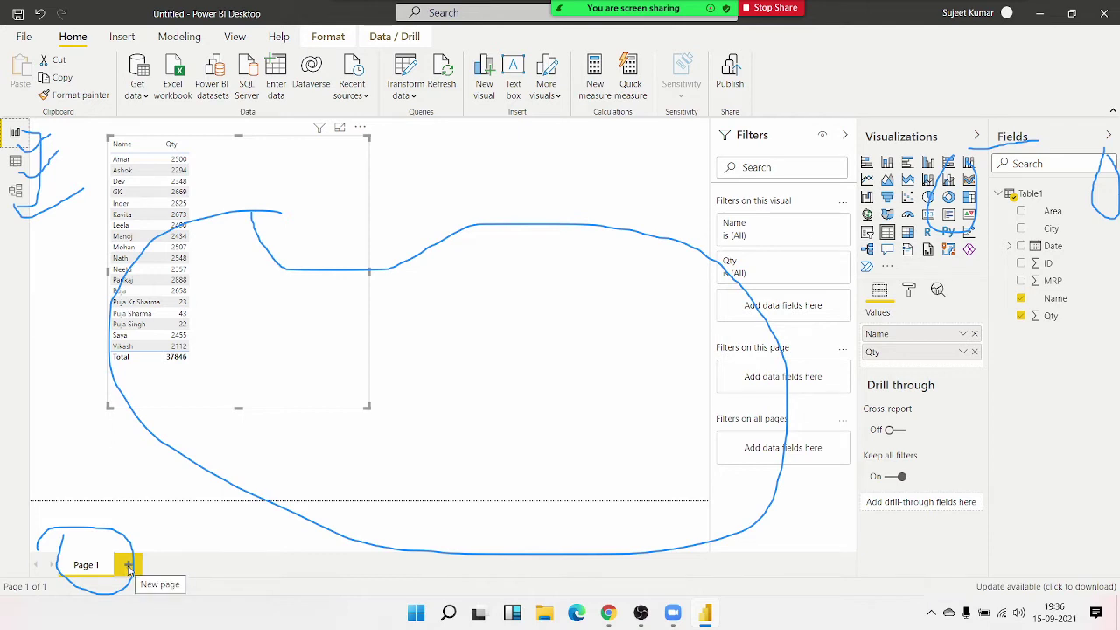
Add Page 2 and Page 3, then switch to the empty Page 2
left_click(128, 565)
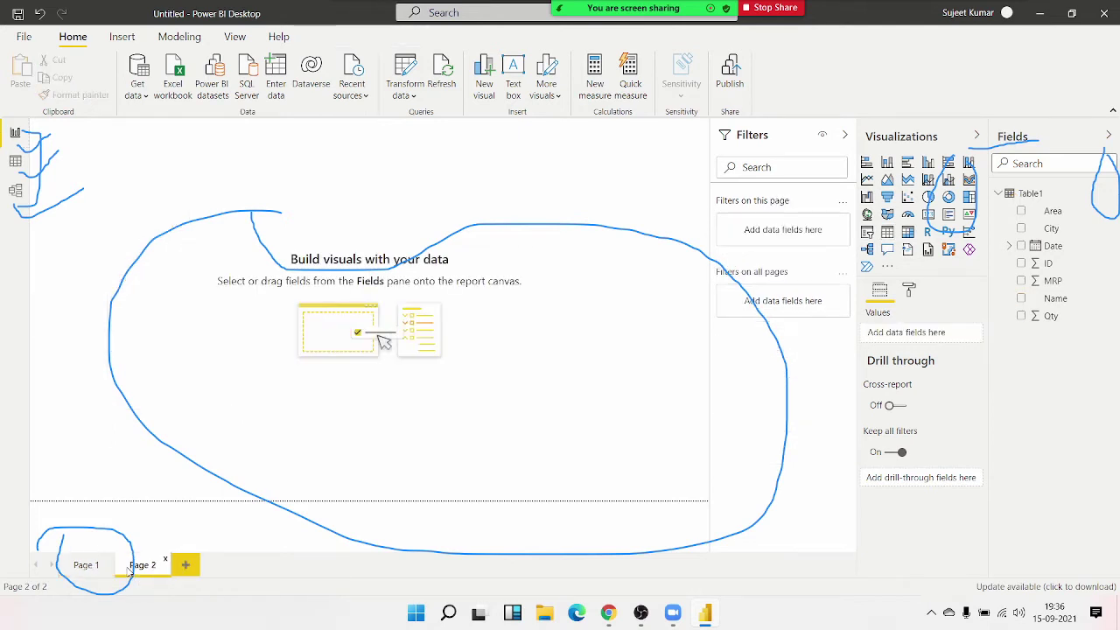
left_click(186, 567)
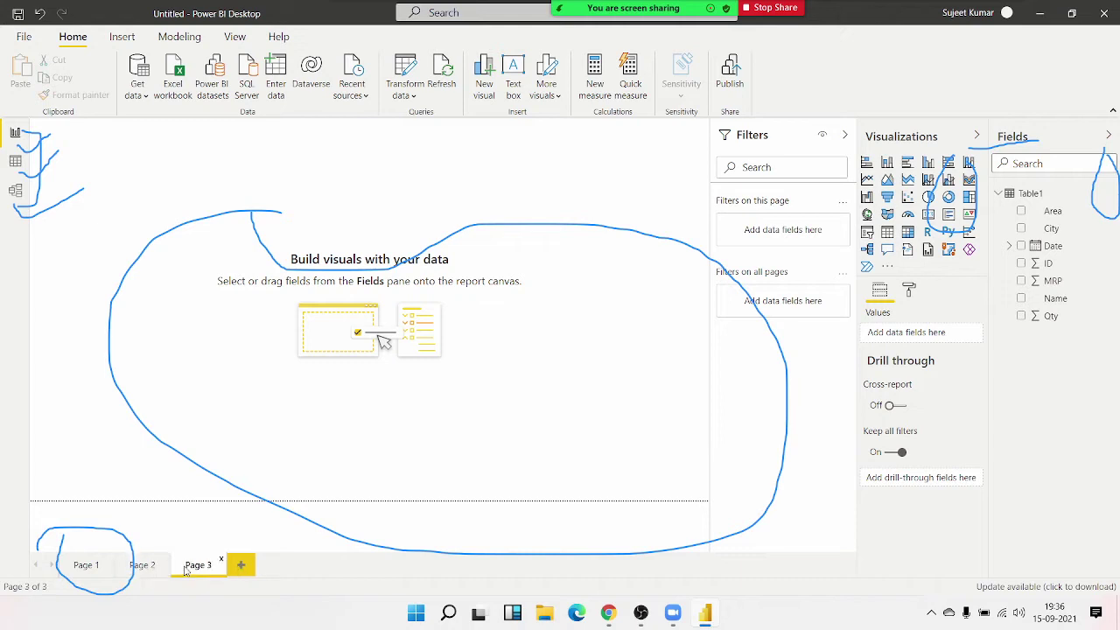
left_click(86, 574)
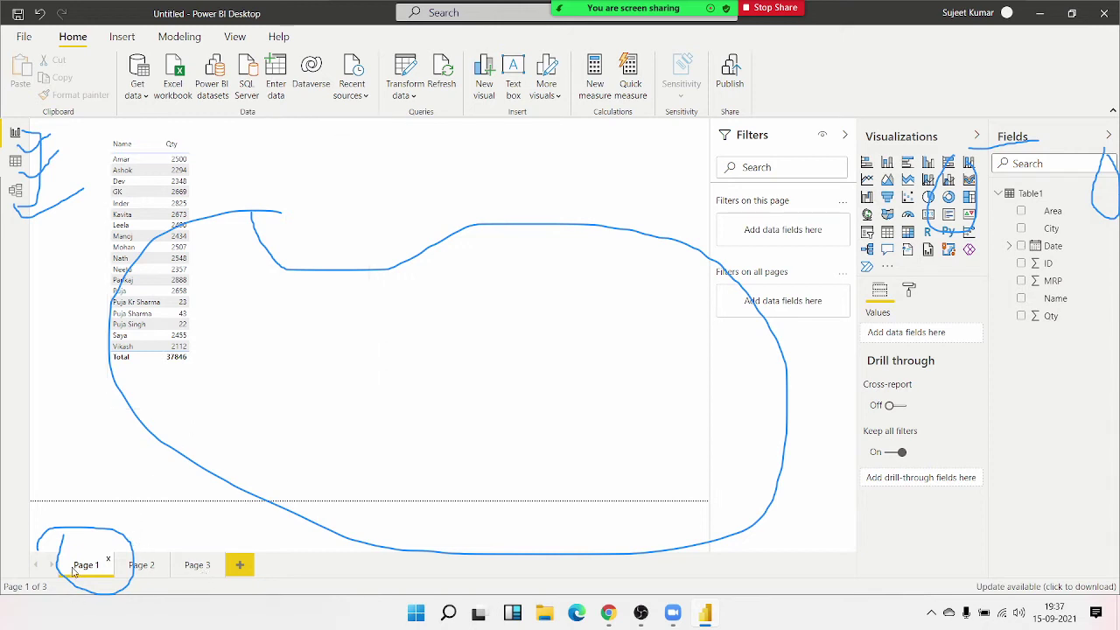
left_click(142, 566)
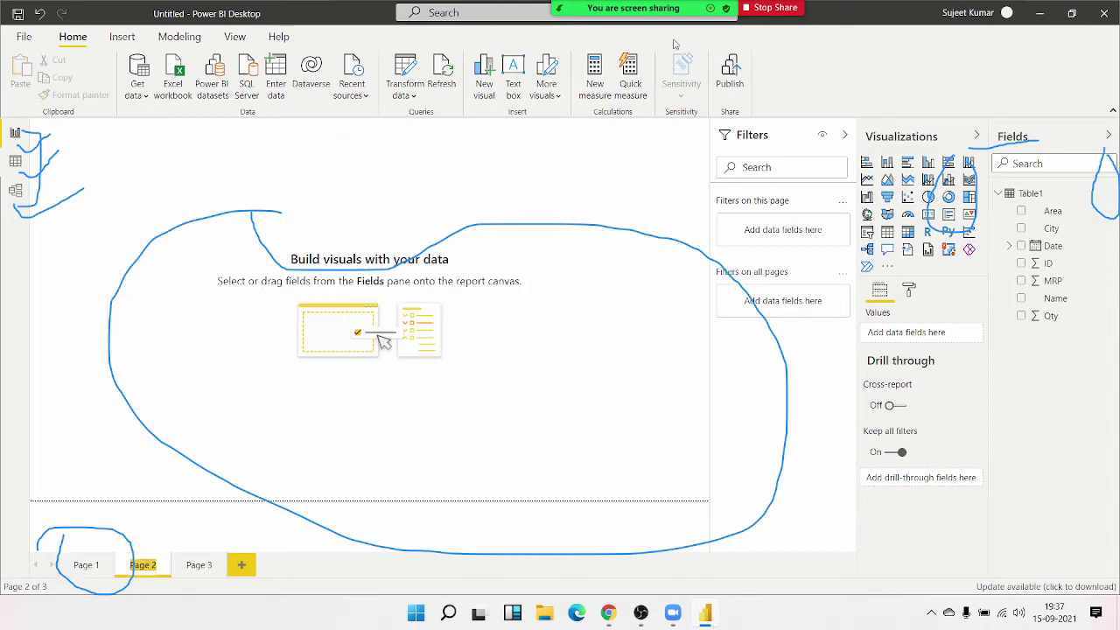
left_click(812, 18)
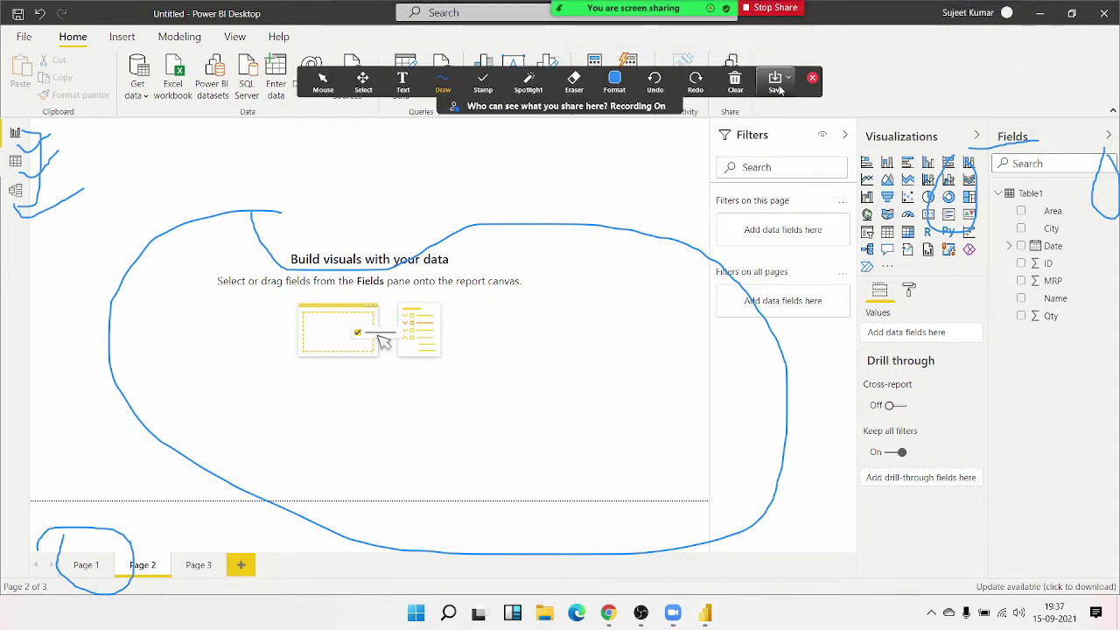
mouse_move(735, 83)
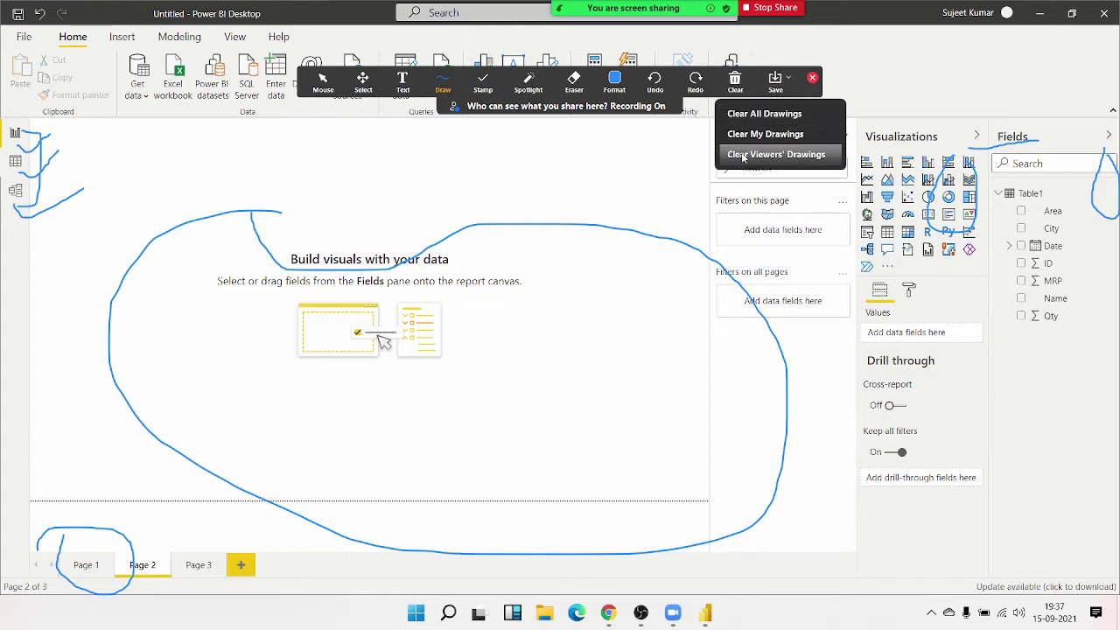
Build a resized Name and Qty table on Page 2 and add City as its visual filter
left_click(743, 138)
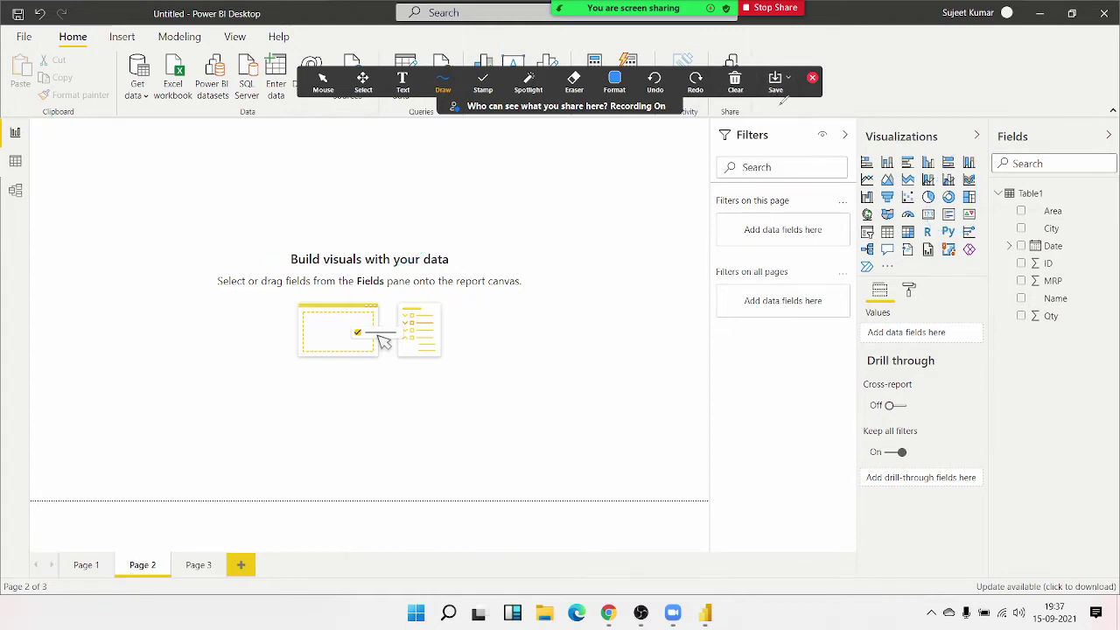
left_click(812, 79)
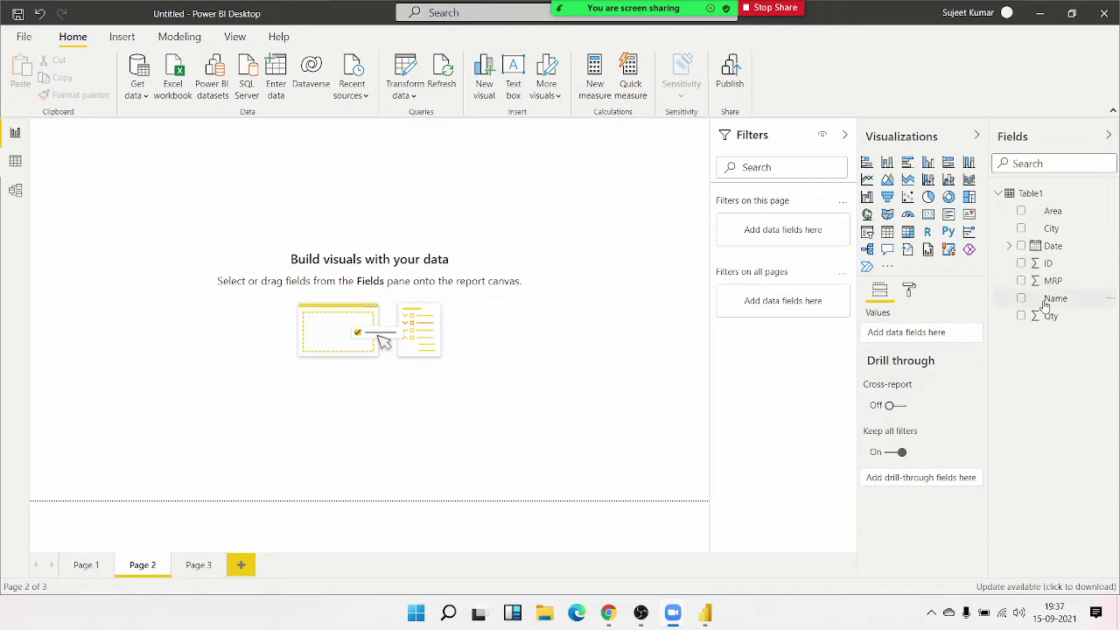
left_click_drag(1050, 298, 161, 189)
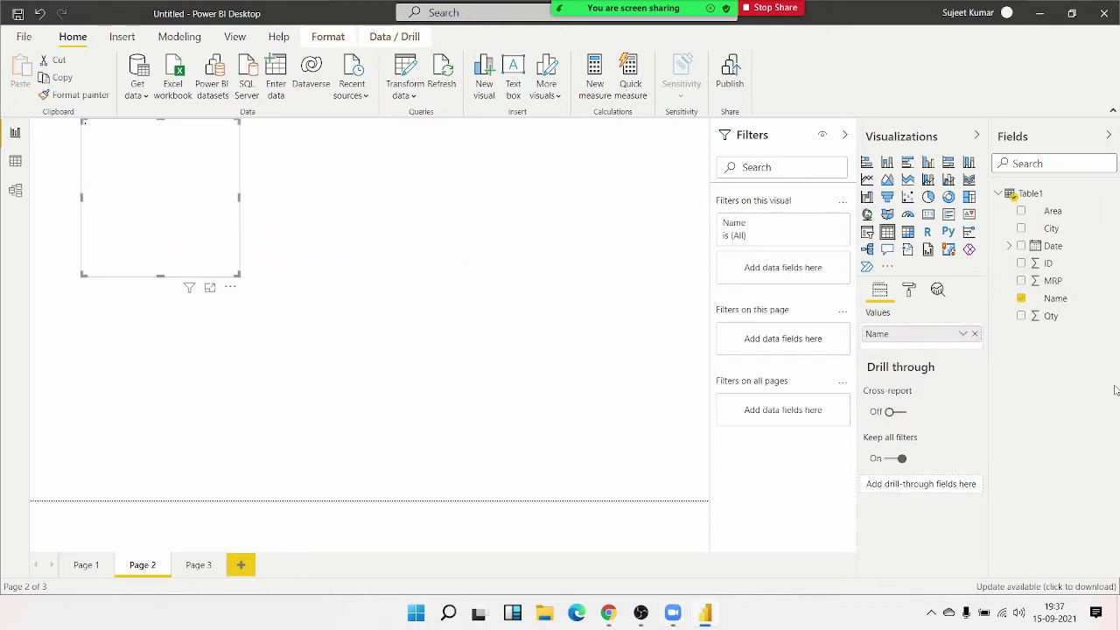
mouse_move(1050, 316)
left_mouse_down()
mouse_move(356, 352)
mouse_move(162, 219)
left_mouse_up()
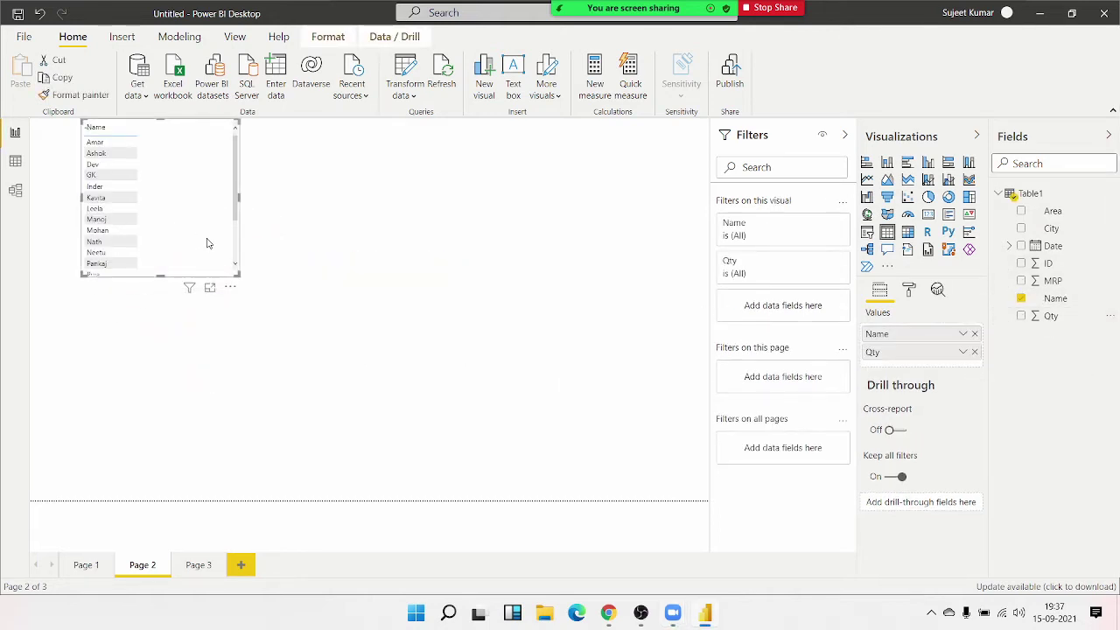
mouse_move(236, 274)
left_mouse_down()
mouse_move(288, 333)
mouse_move(303, 384)
left_mouse_up()
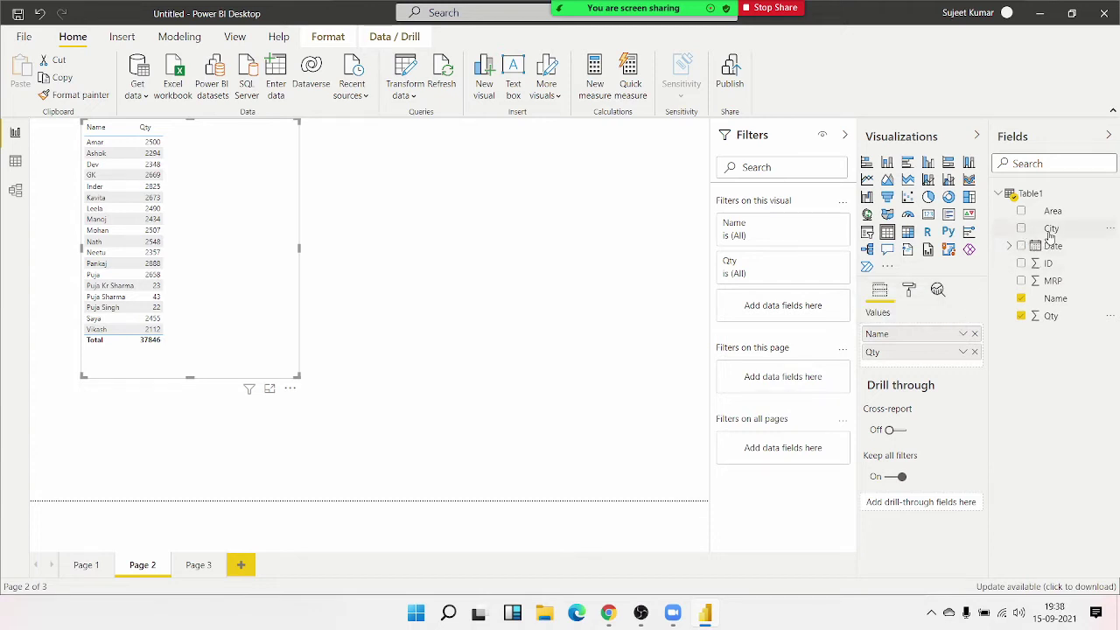
left_click_drag(1051, 230, 790, 316)
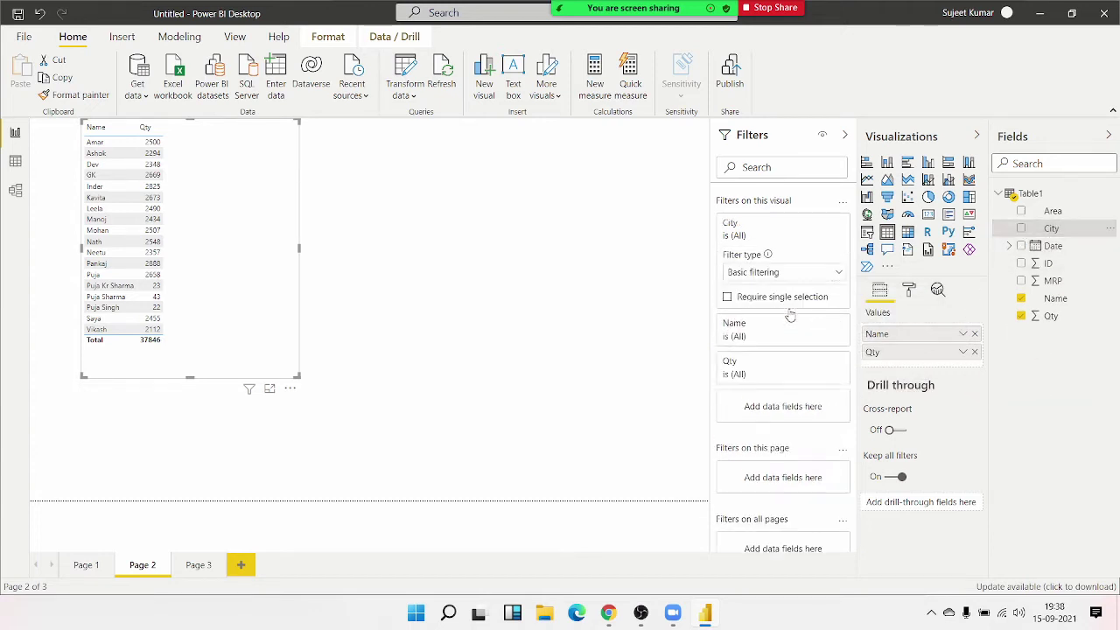
Filter the table to Patna, then to Kanpur, removing the City filter each time
scroll(744, 398, "down", 3)
mouse_move(770, 230)
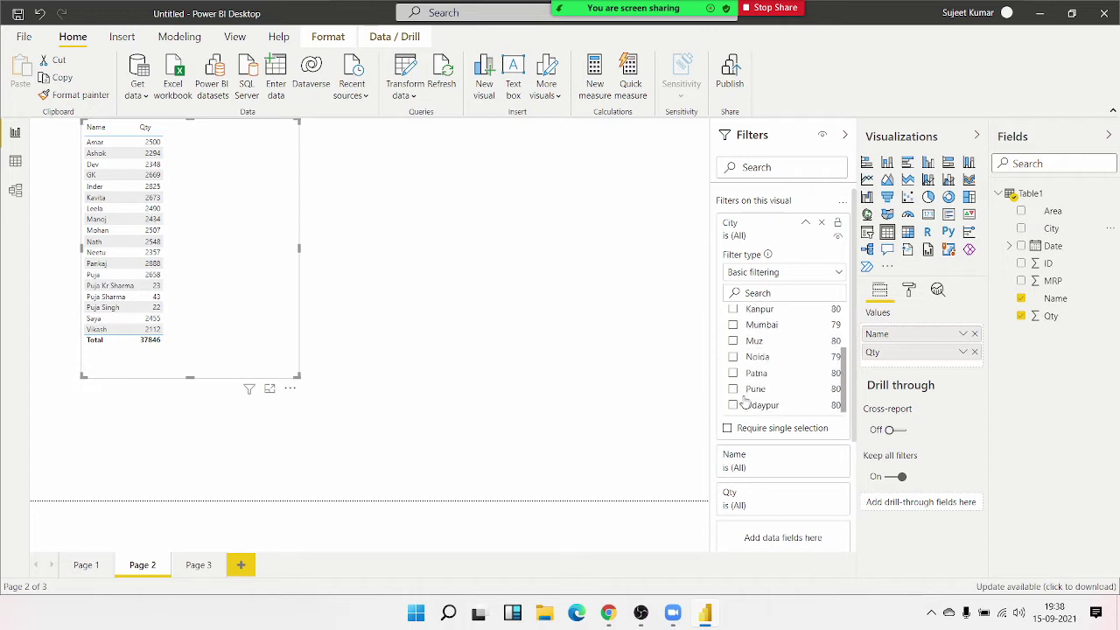
left_click(733, 374)
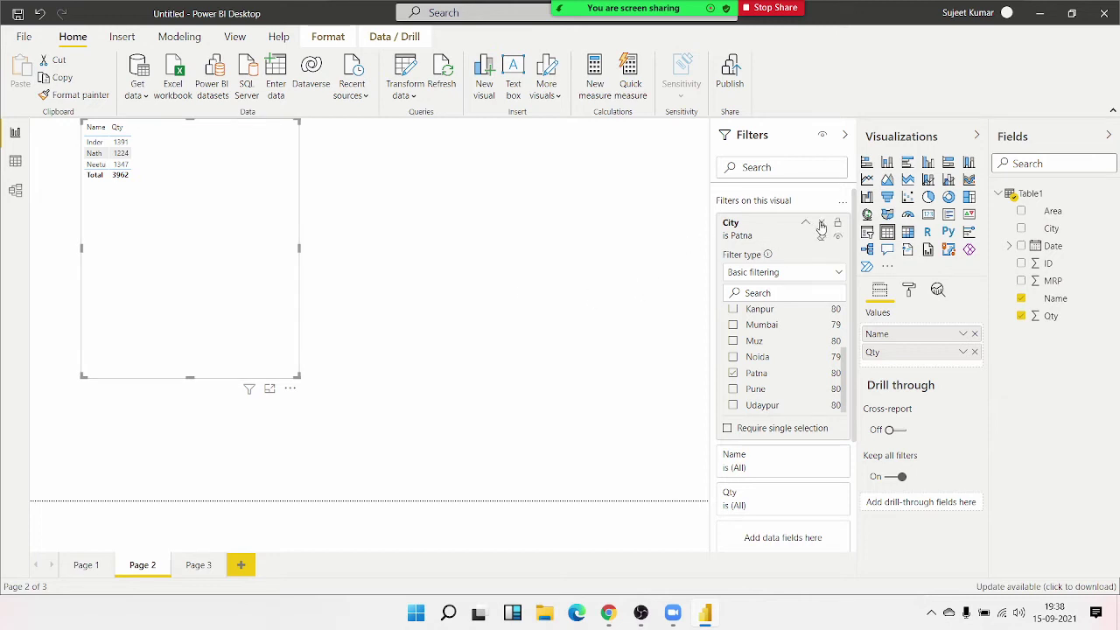
left_click(820, 224)
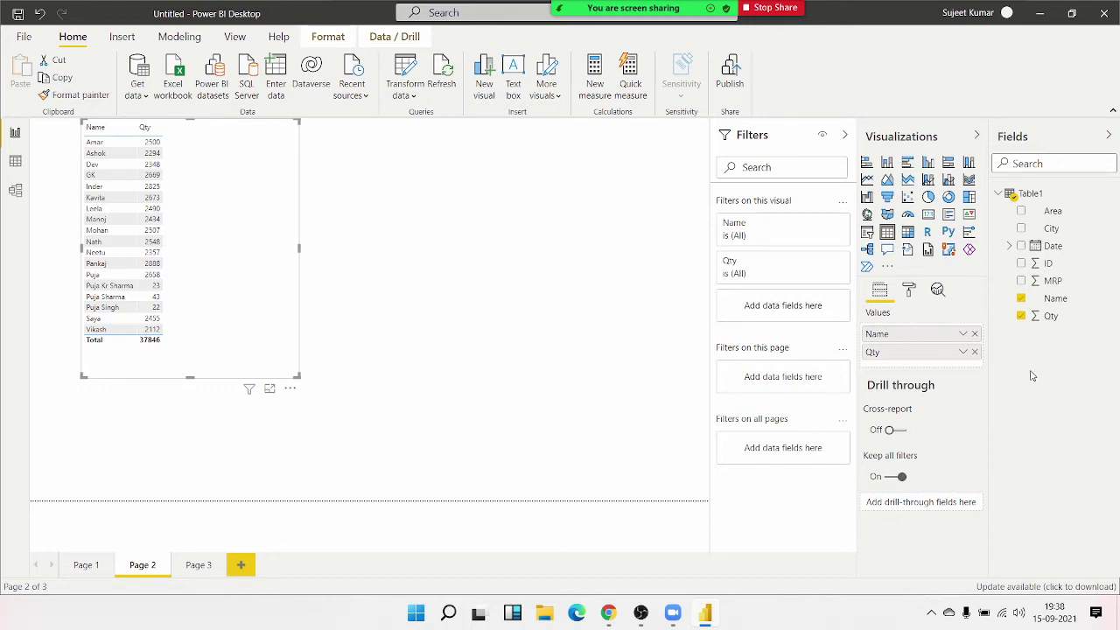
mouse_move(1052, 230)
left_mouse_down()
mouse_move(923, 352)
mouse_move(797, 308)
left_mouse_up()
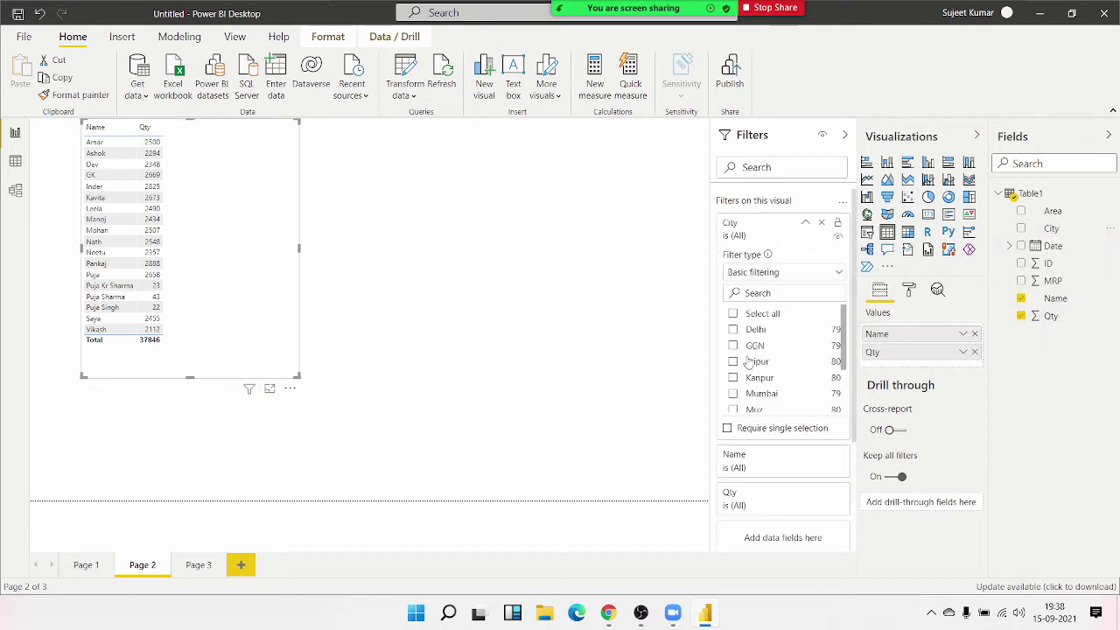
left_click(733, 378)
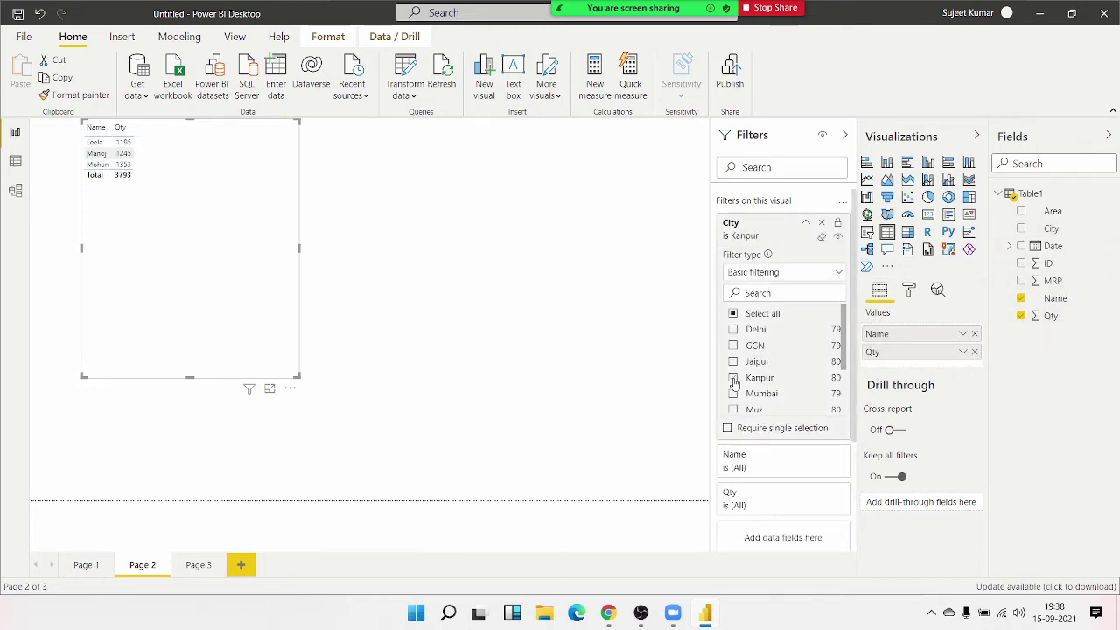
left_click(821, 222)
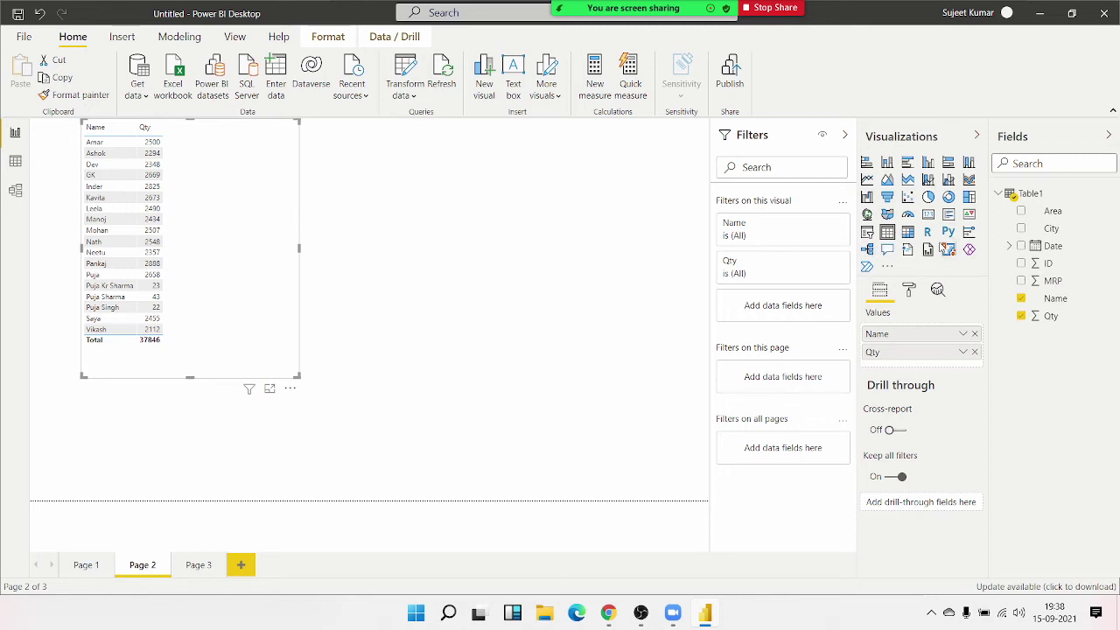
Replace the names table with a clustered column chart of Qty by Name
key("Delete")
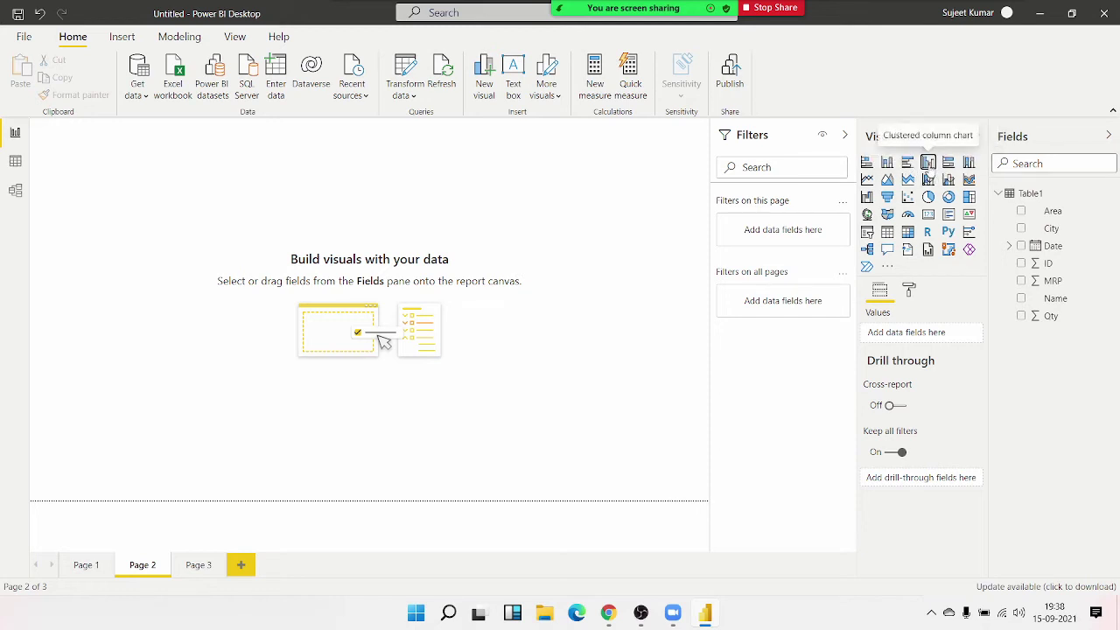
left_click(929, 166)
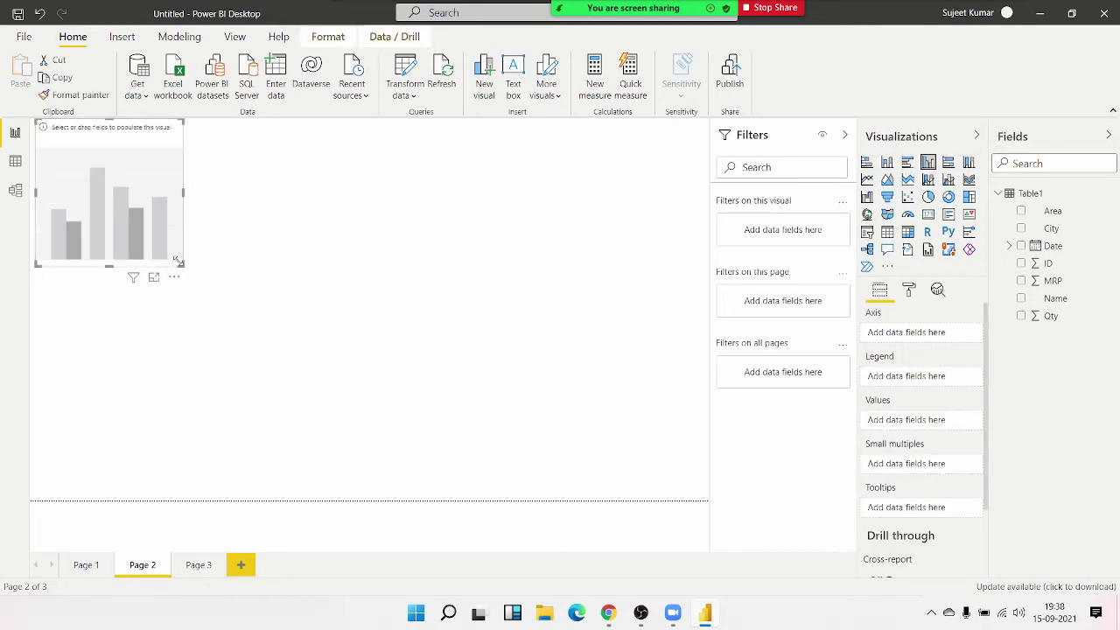
mouse_move(183, 265)
left_mouse_down()
mouse_move(438, 450)
mouse_move(208, 322)
left_mouse_up()
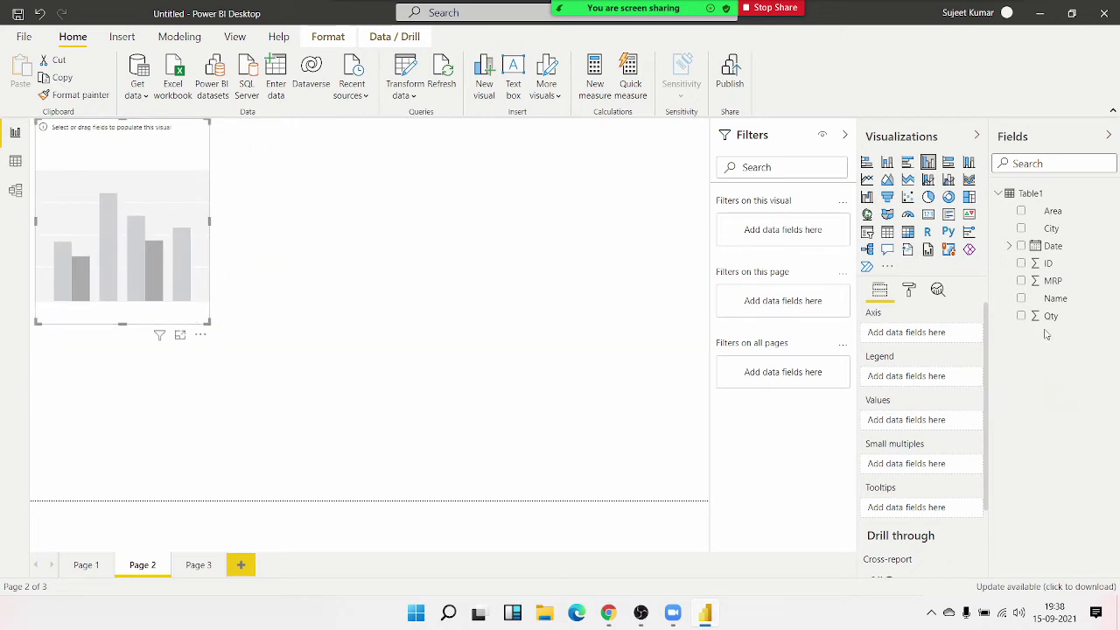
mouse_move(1055, 299)
left_click_drag(1045, 301, 122, 306)
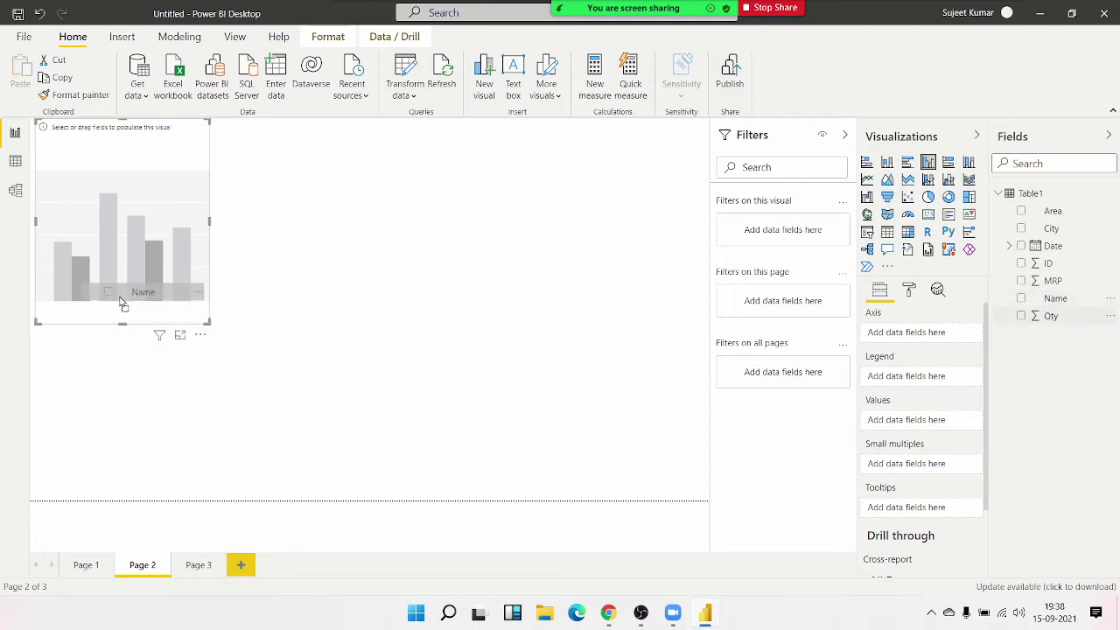
left_click_drag(1050, 316, 149, 287)
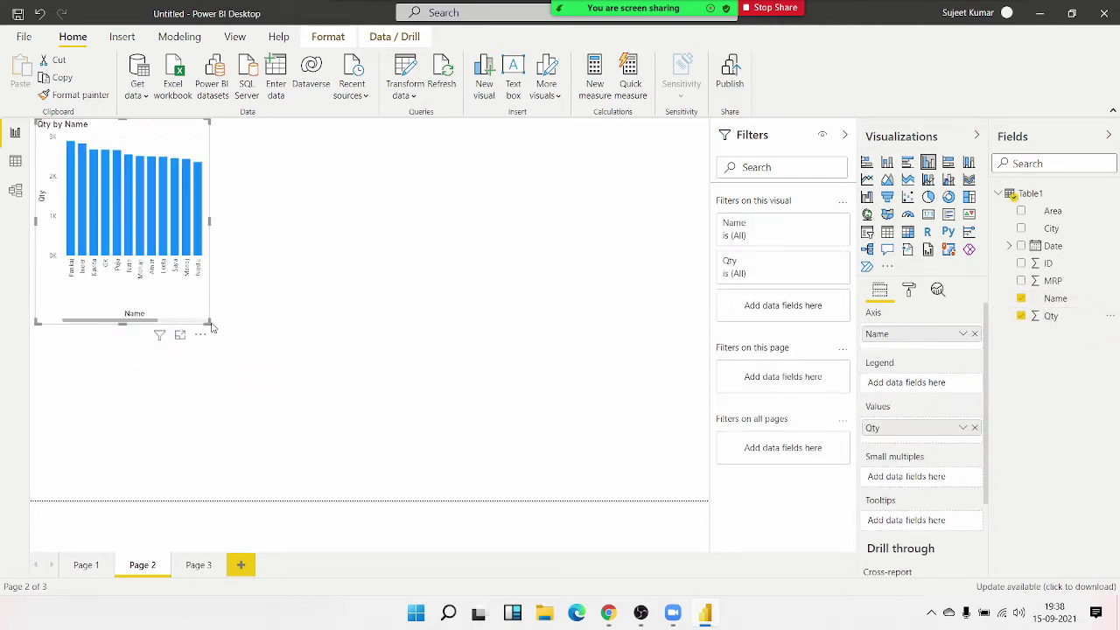
Resize and reposition the Qty by Name chart into a compact top-left visual
mouse_move(208, 321)
left_mouse_down()
mouse_move(620, 481)
mouse_move(95, 199)
mouse_move(213, 368)
left_mouse_up()
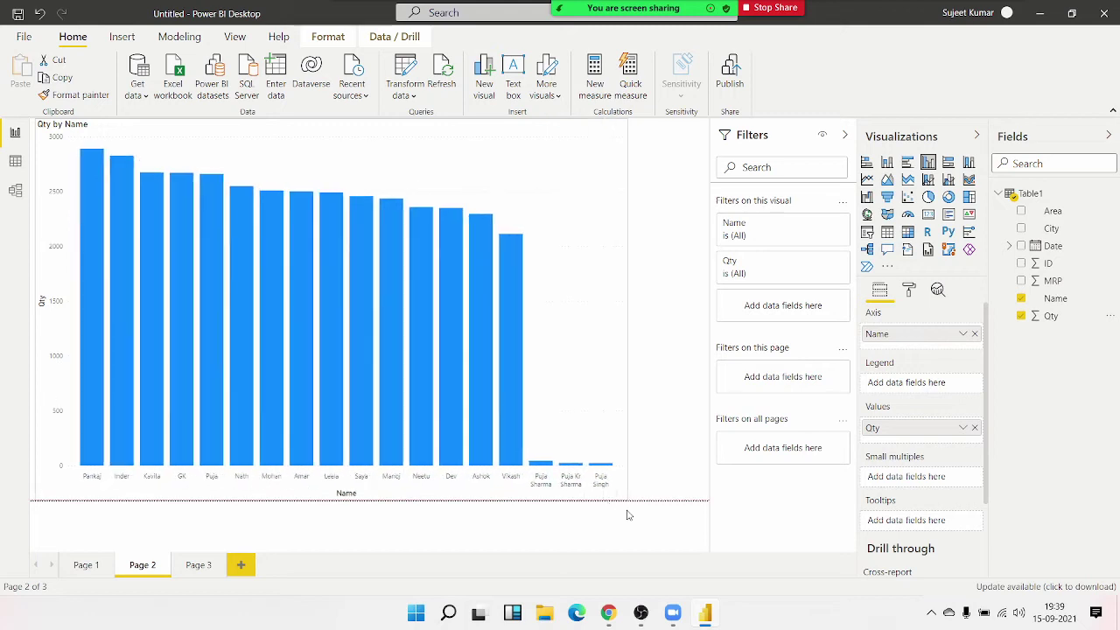
mouse_move(167, 129)
left_mouse_down()
mouse_move(651, 136)
mouse_move(127, 342)
mouse_move(153, 152)
left_mouse_up()
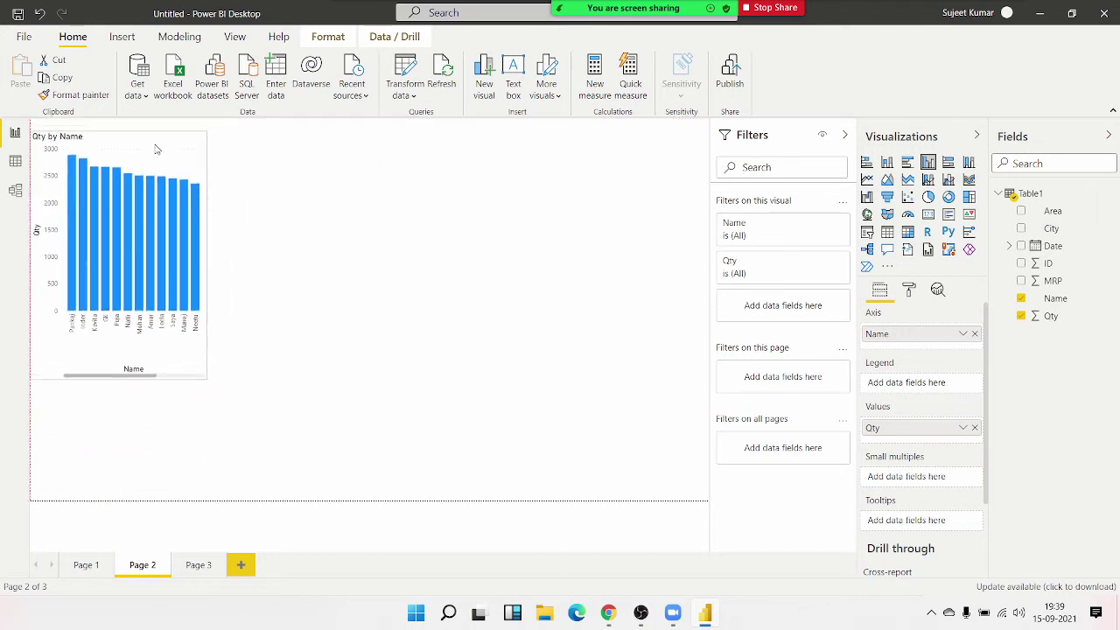
left_click(911, 293)
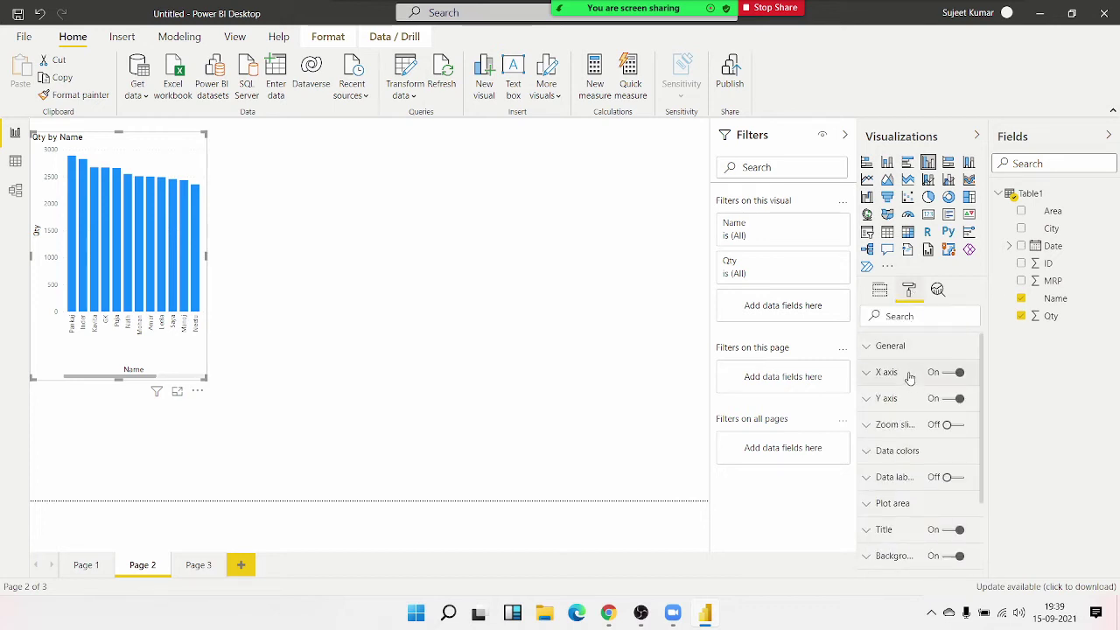
left_click(881, 290)
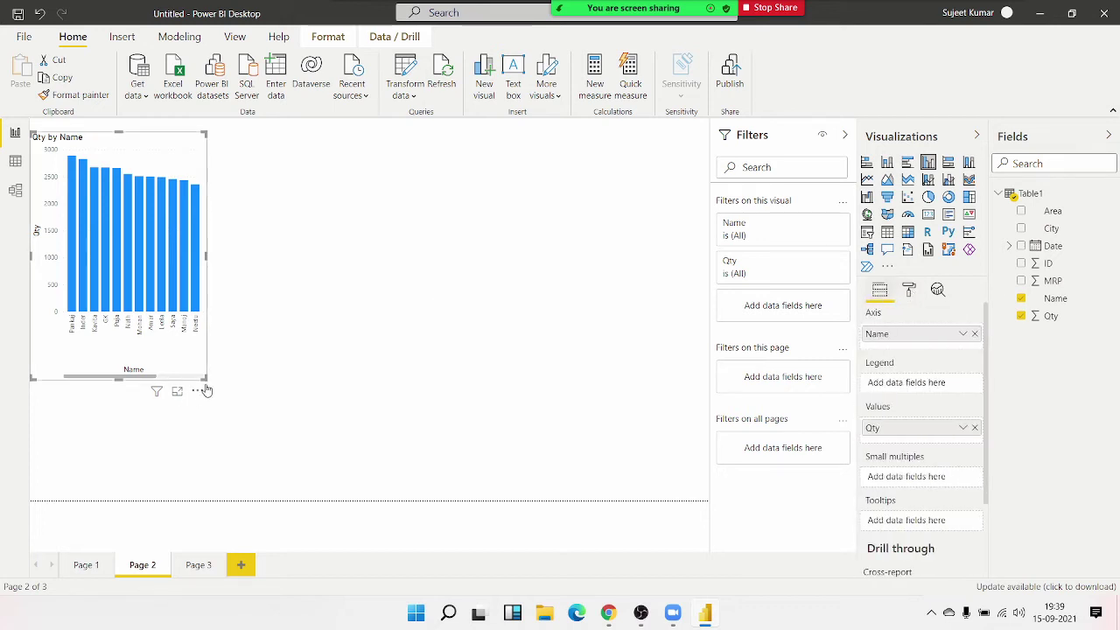
mouse_move(206, 378)
left_mouse_down()
mouse_move(317, 426)
mouse_move(508, 409)
left_mouse_up()
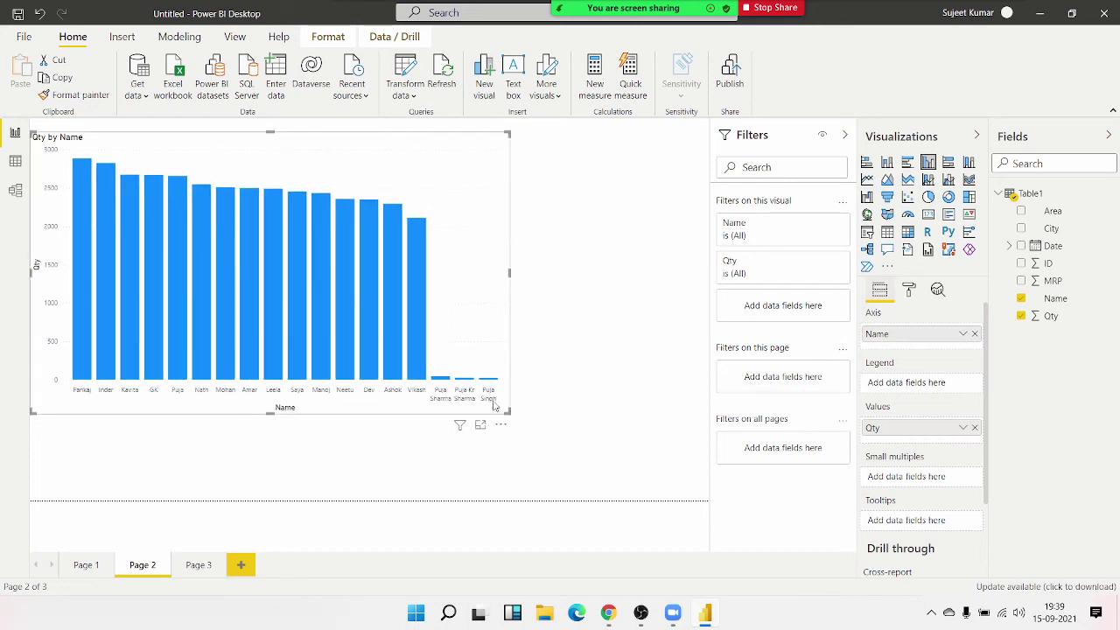
left_click_drag(508, 410, 246, 250)
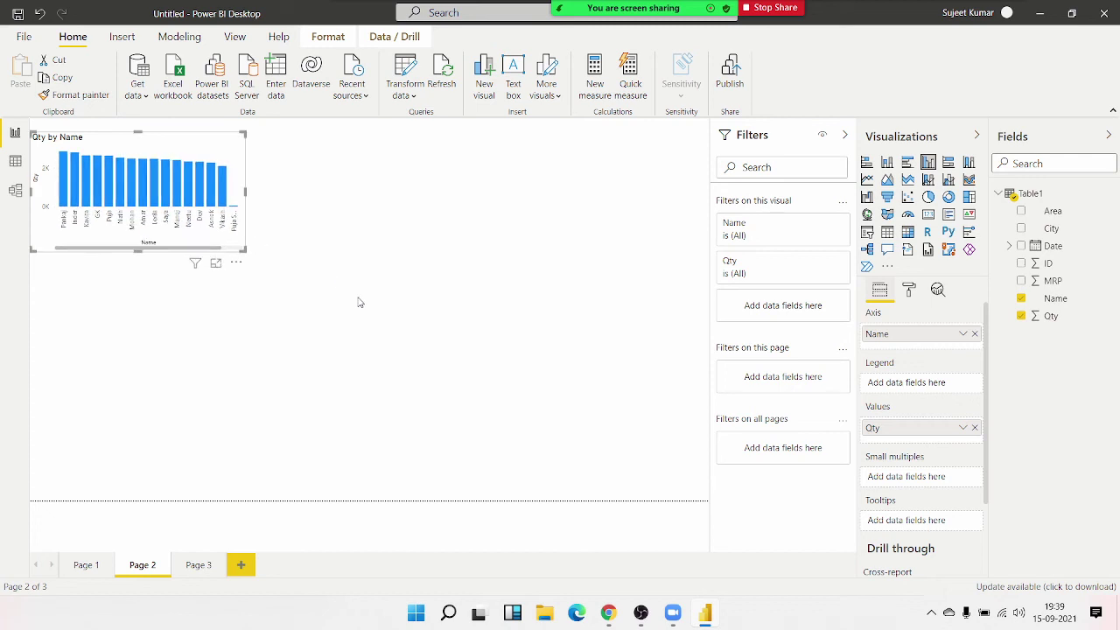
left_click(358, 302)
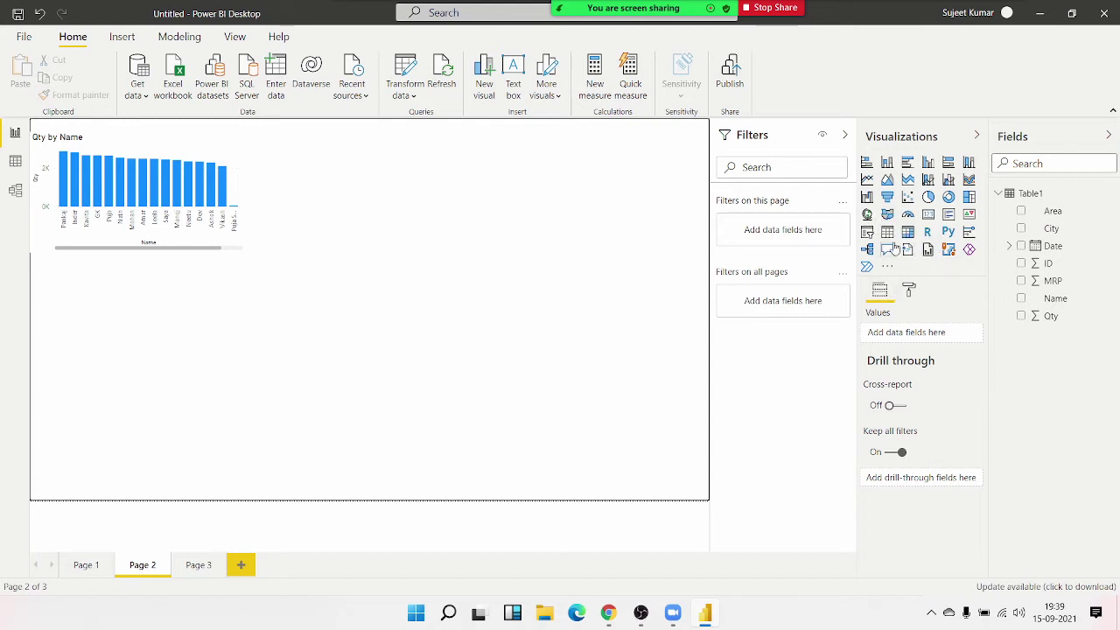
Add a gauge at the page's top right showing total Qty of 38K
left_click(907, 214)
mouse_move(243, 267)
left_mouse_down()
mouse_move(561, 306)
mouse_move(691, 144)
left_mouse_up()
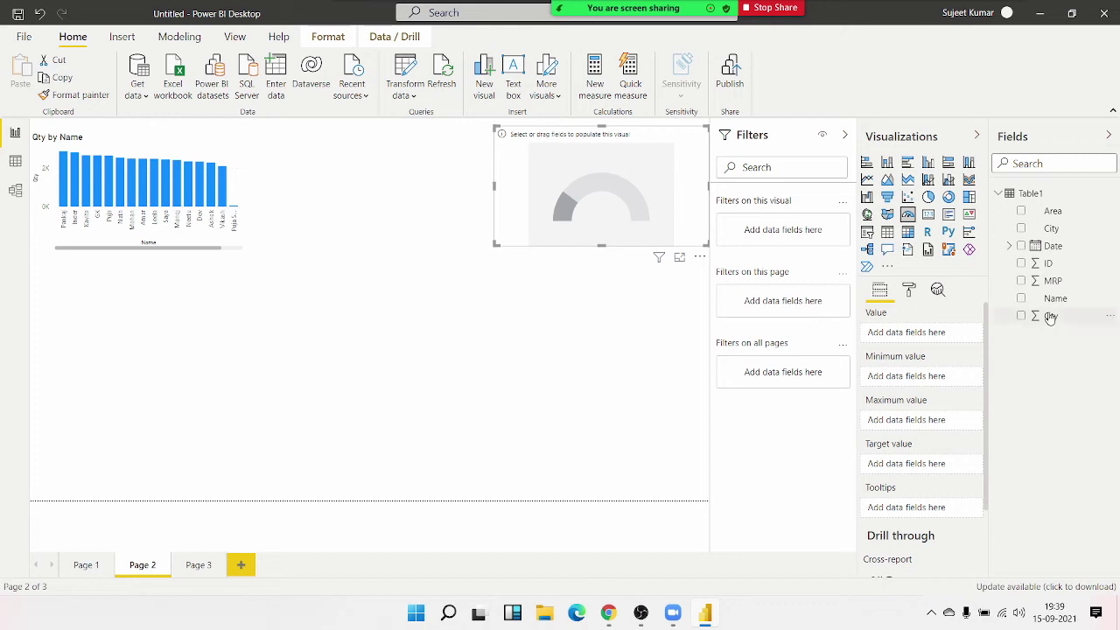
left_click_drag(1050, 317, 596, 188)
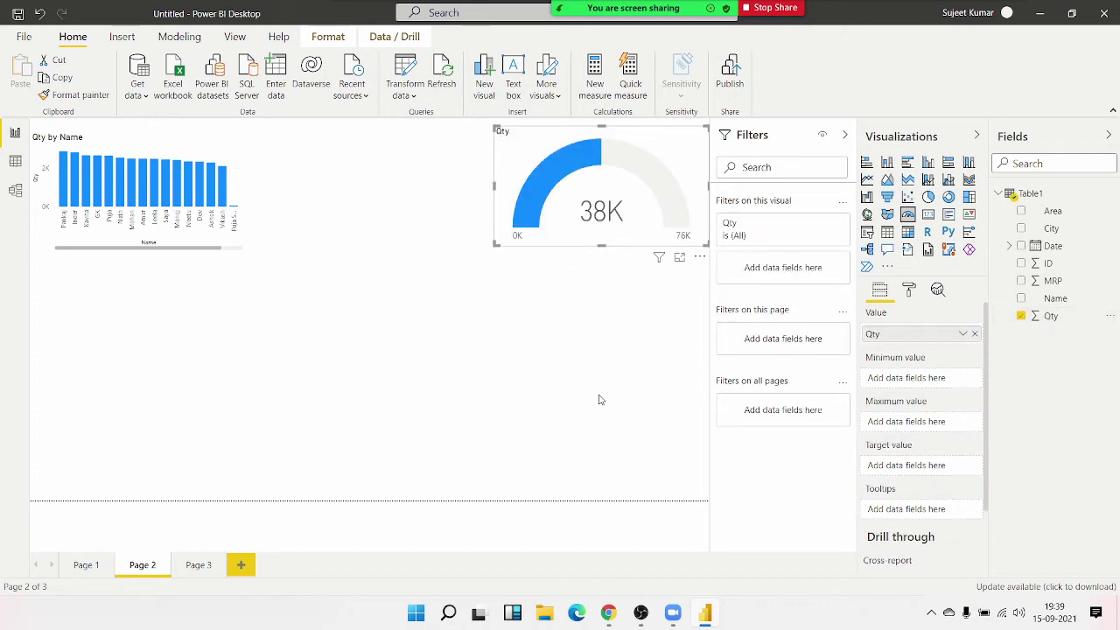
Undo an accidental switch of the gauge to a map, then add a second gauge below the chart
left_click(888, 215)
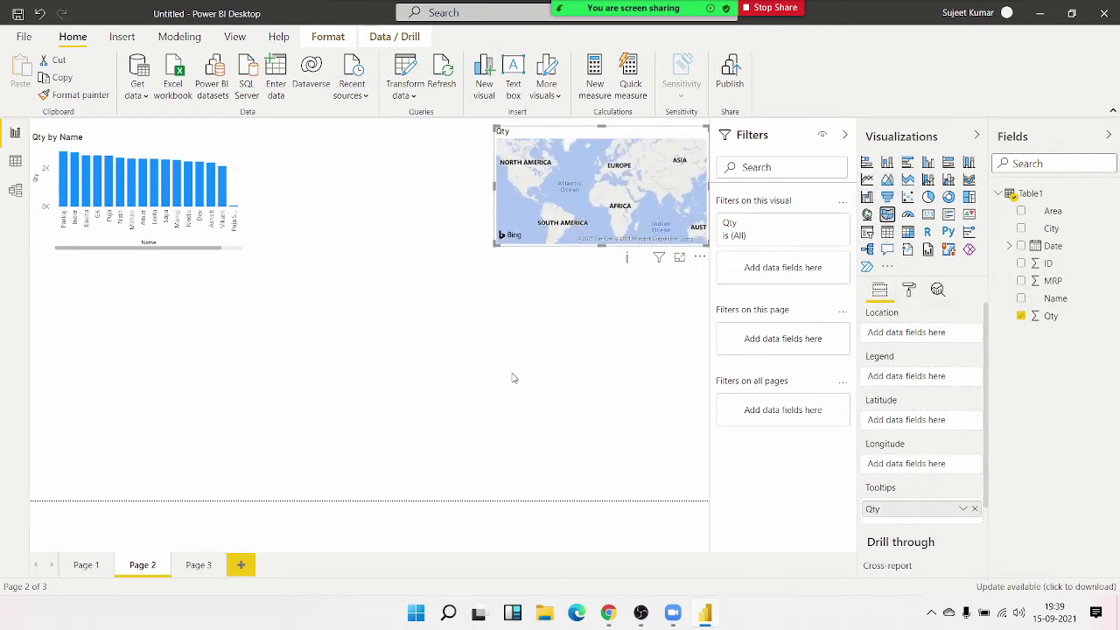
key("ctrl+z")
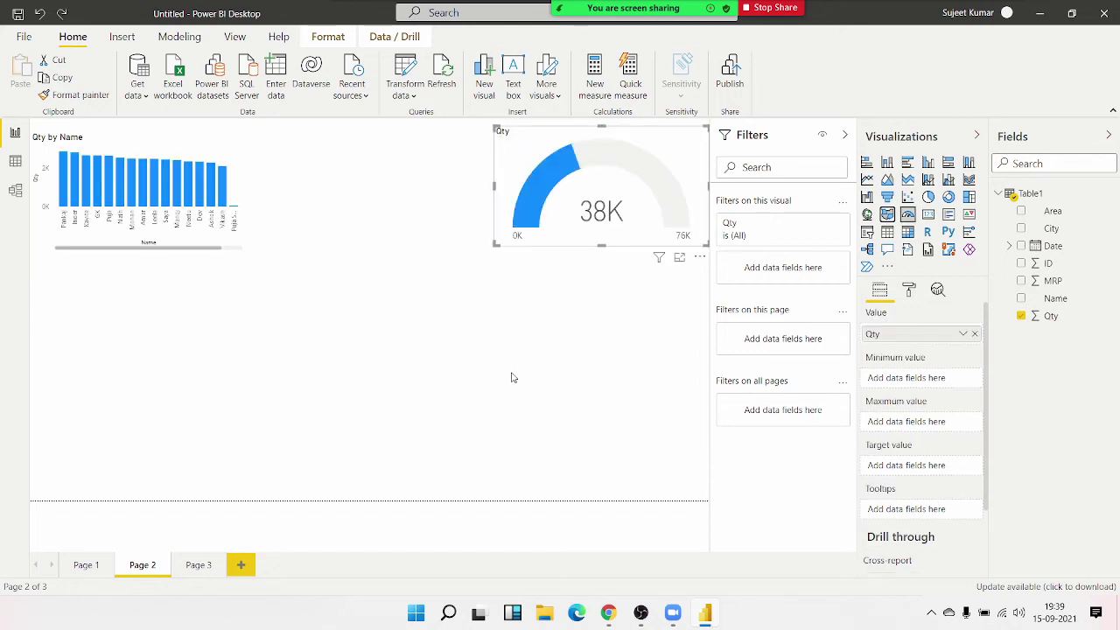
left_click(284, 378)
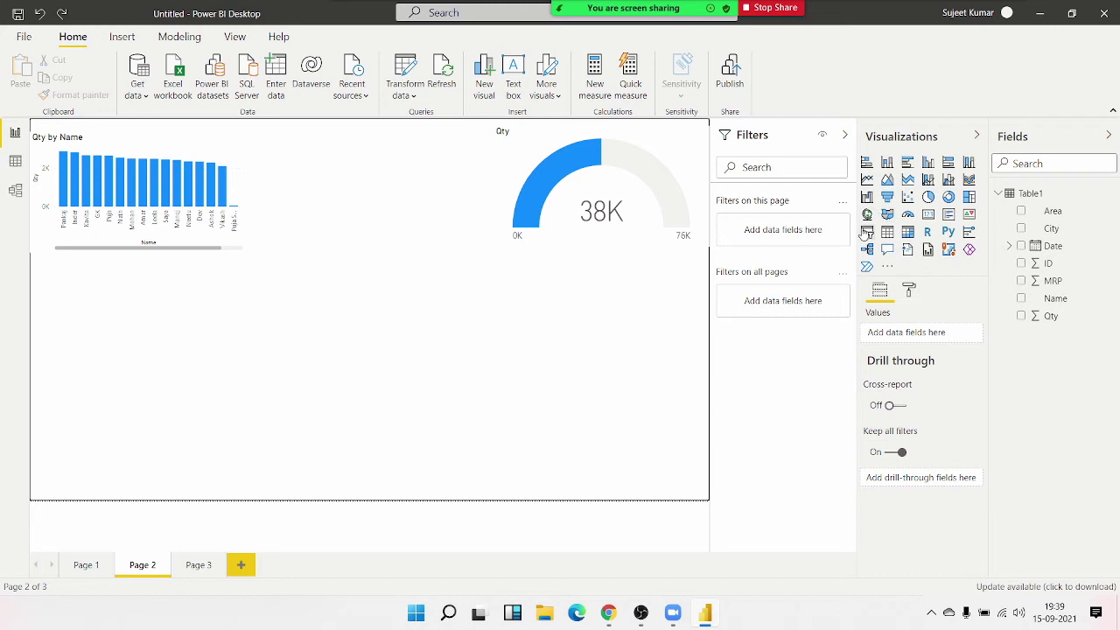
left_click(907, 214)
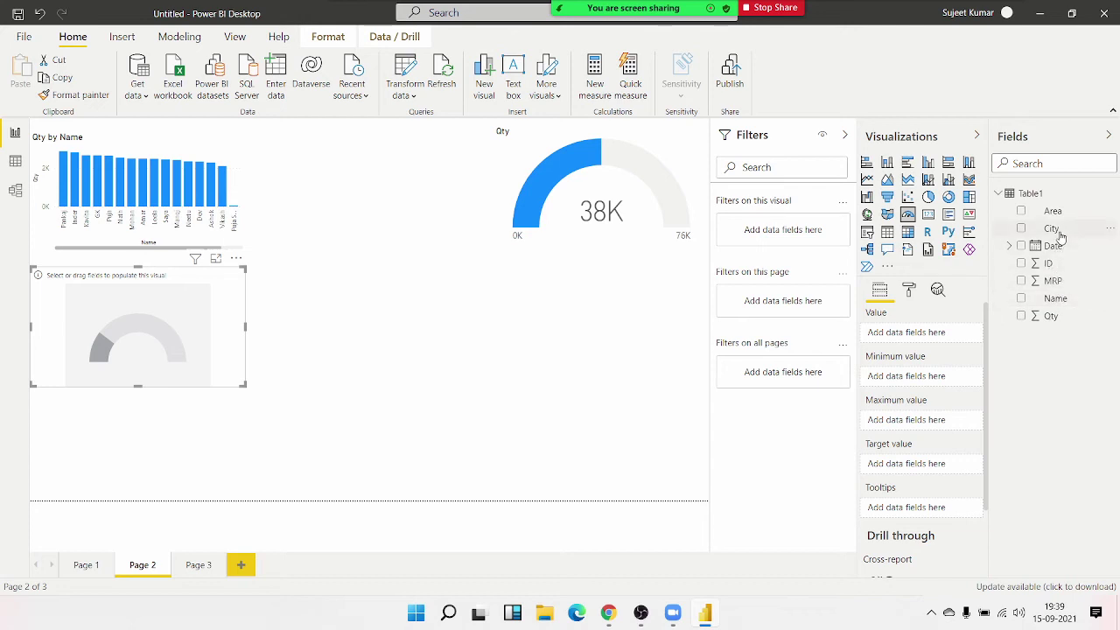
Turn the new visual into a map with City as Location and Qty as bubble size, then resize it
left_click_drag(1052, 229, 143, 345)
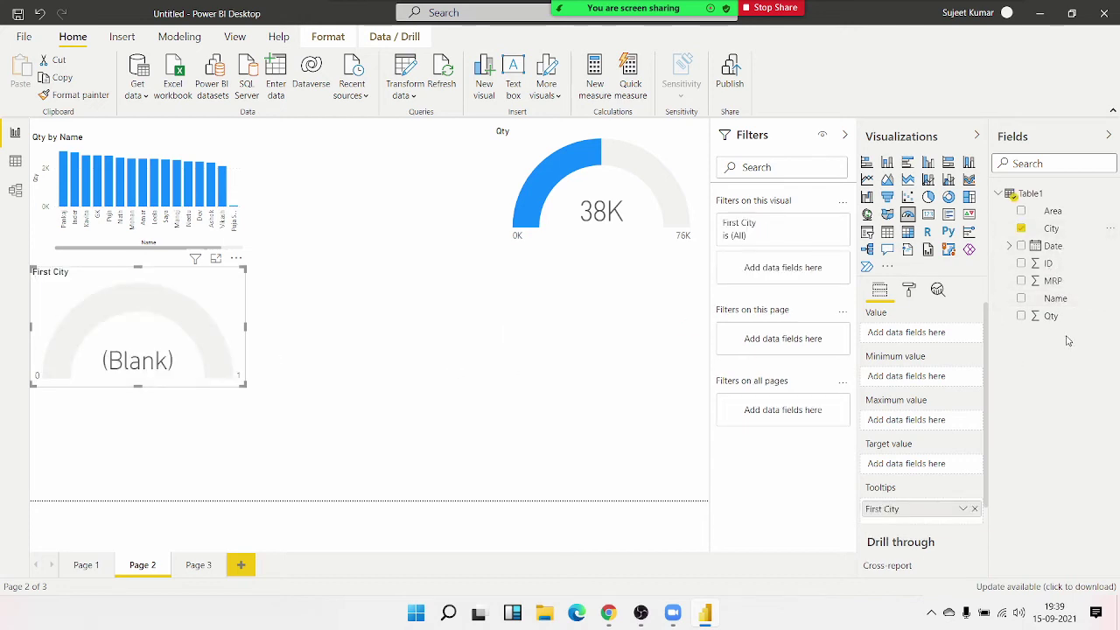
key("ctrl+z")
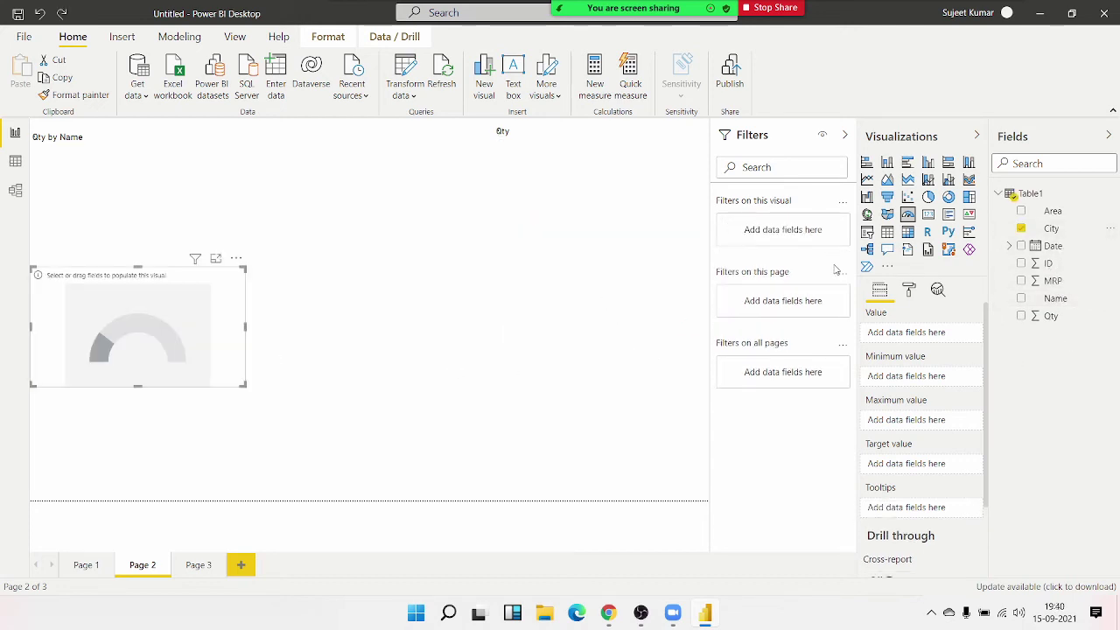
left_click(868, 217)
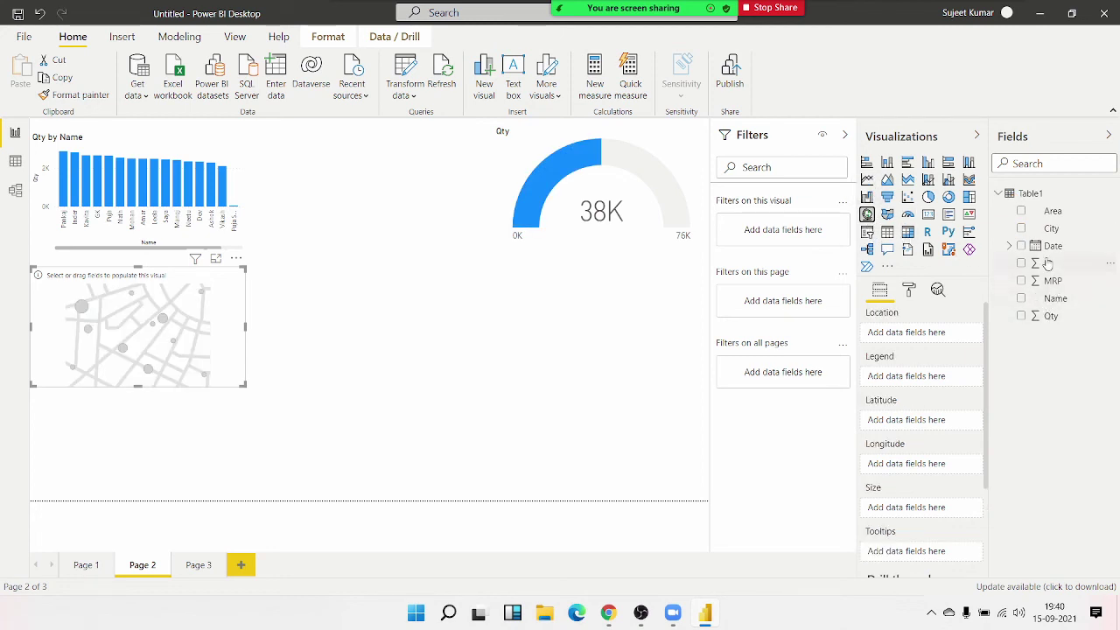
mouse_move(1050, 228)
left_mouse_down()
mouse_move(943, 260)
mouse_move(155, 305)
left_mouse_up()
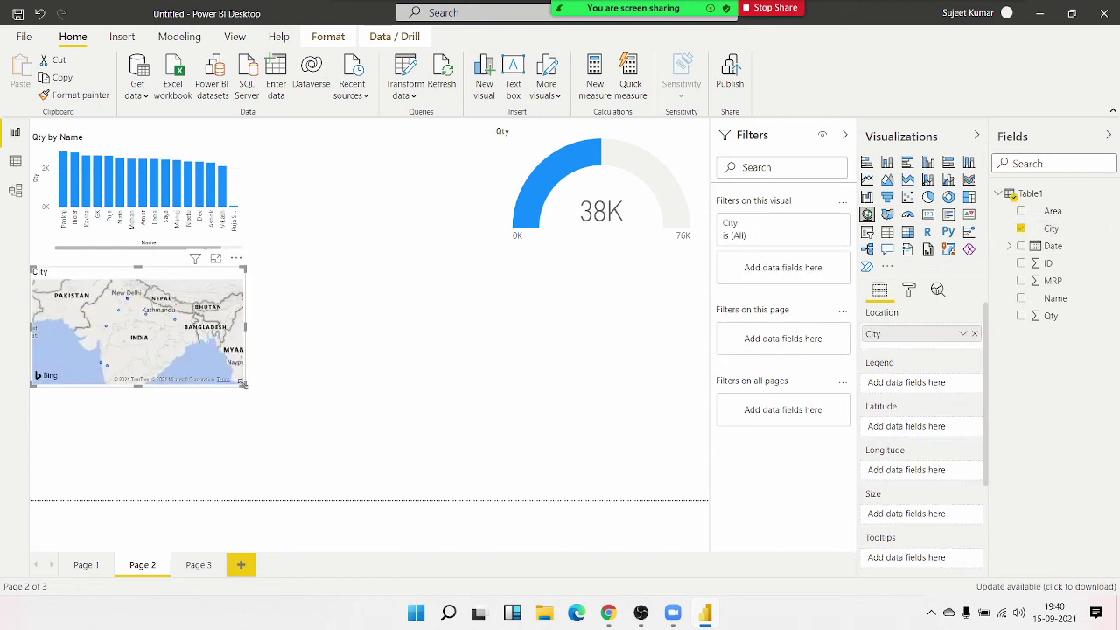
left_click_drag(243, 383, 392, 492)
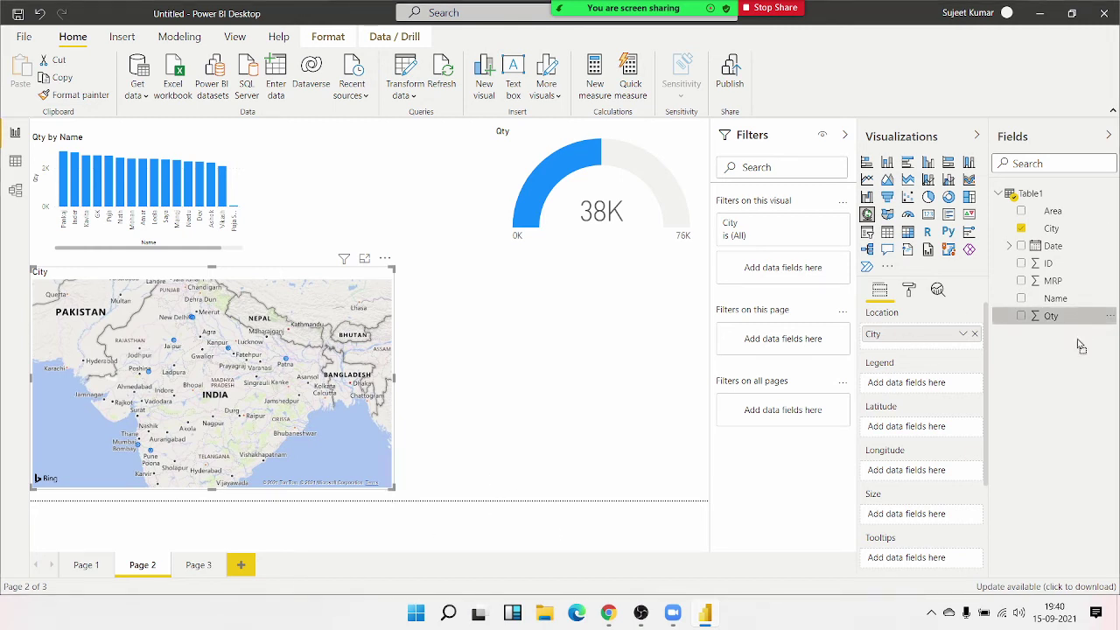
left_click_drag(1050, 316, 916, 523)
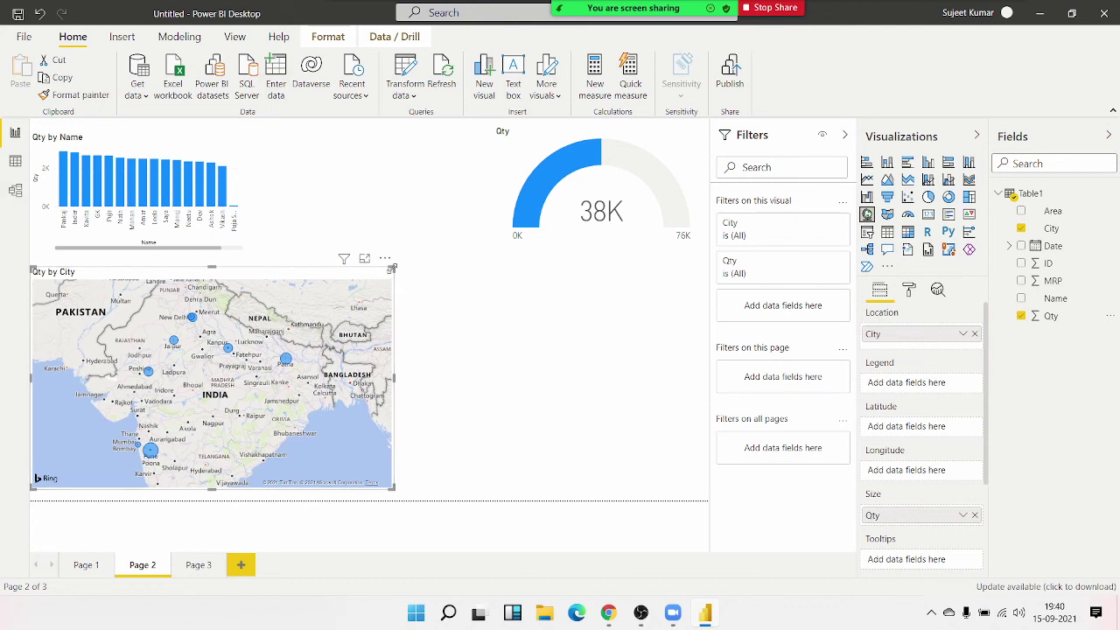
left_click_drag(394, 267, 343, 306)
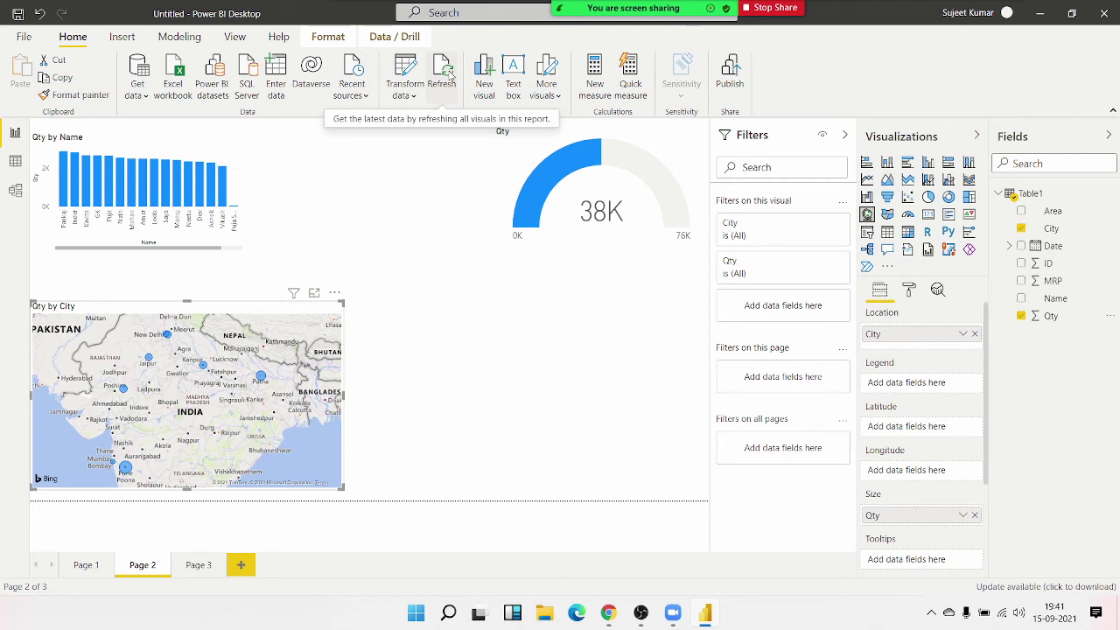
left_click(449, 77)
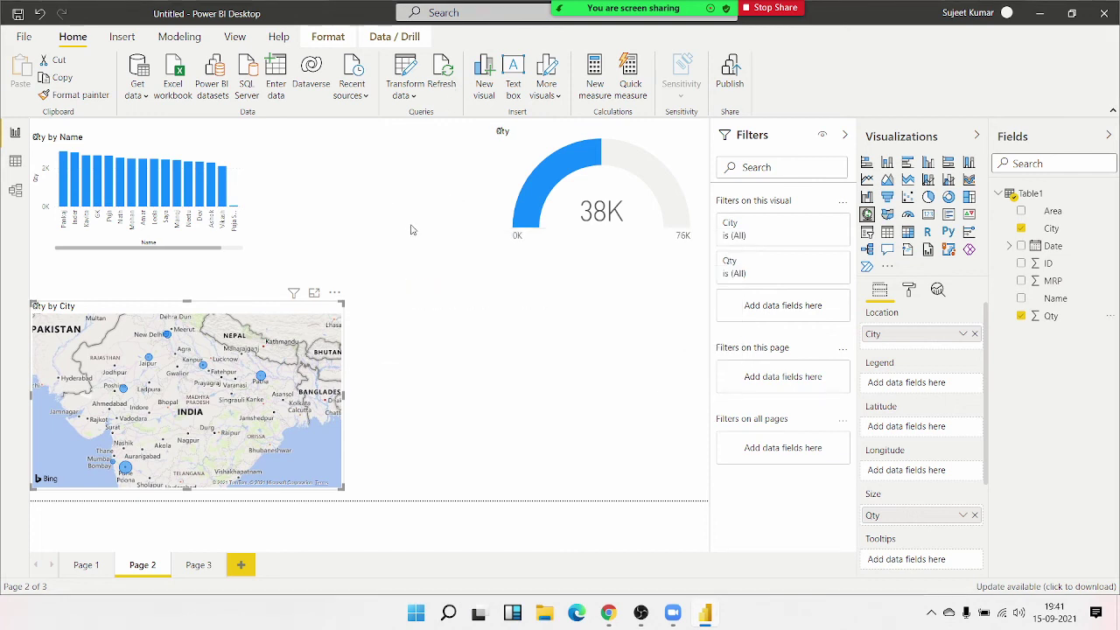
left_click(513, 324)
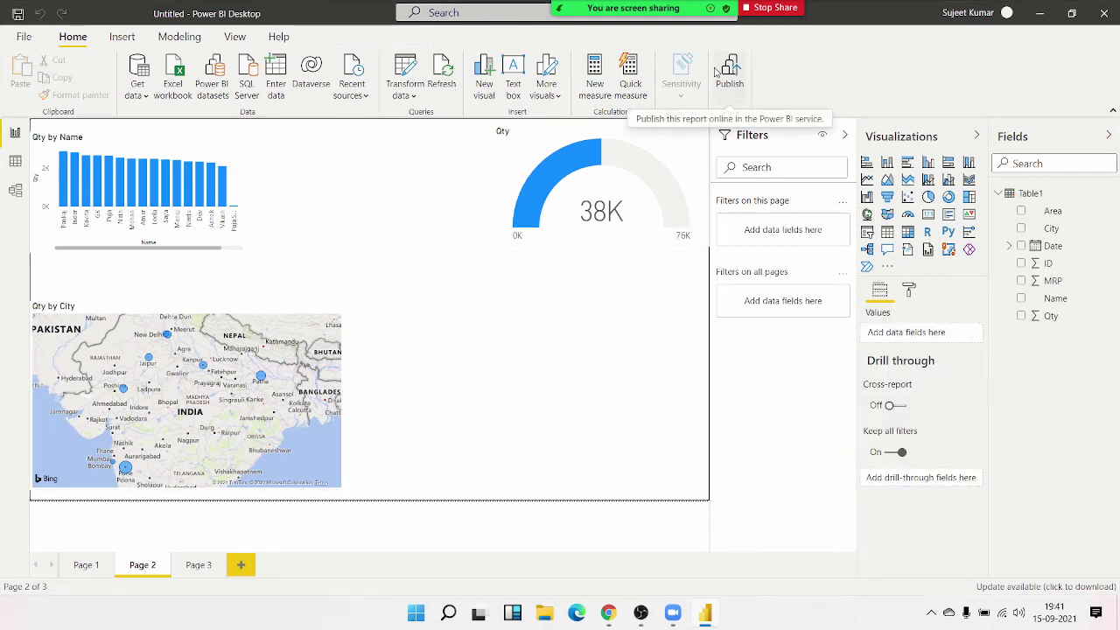
left_click(33, 39)
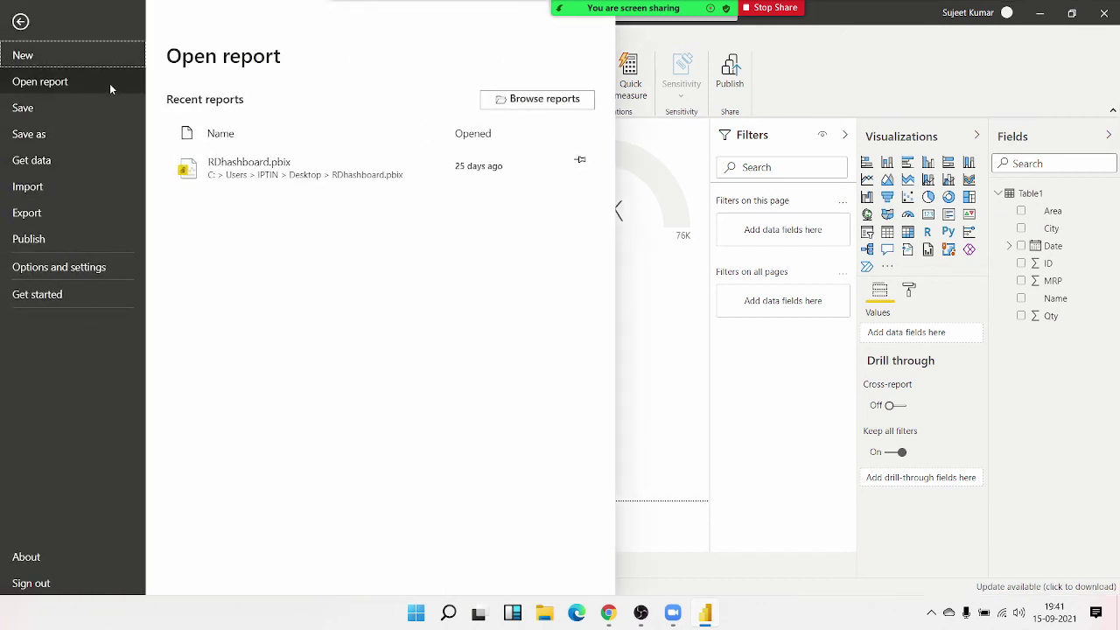
left_click(98, 219)
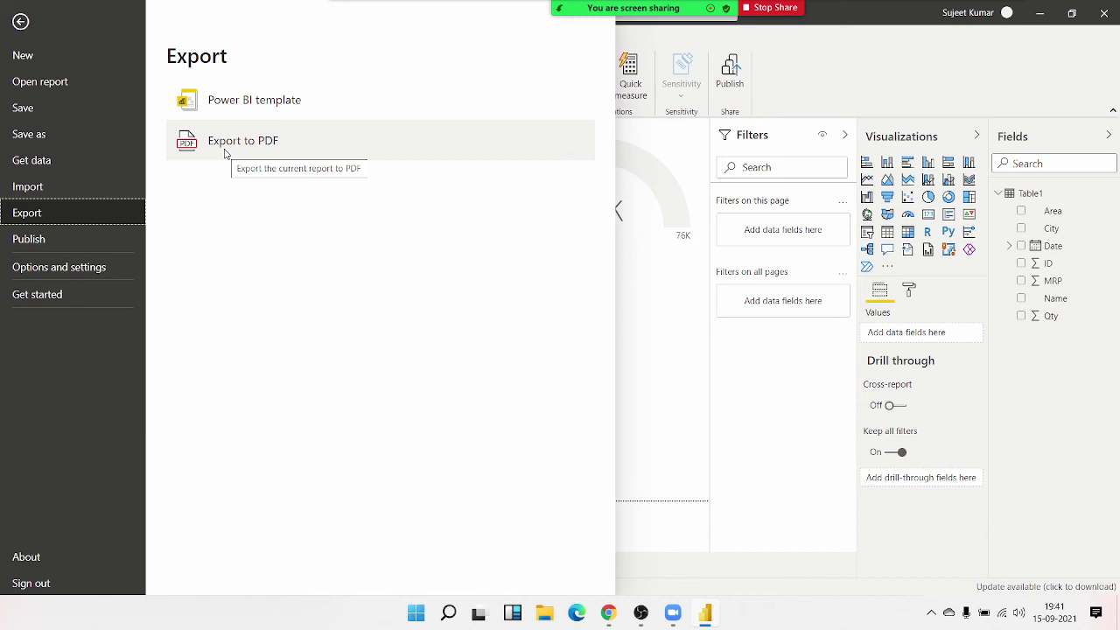
key("Escape")
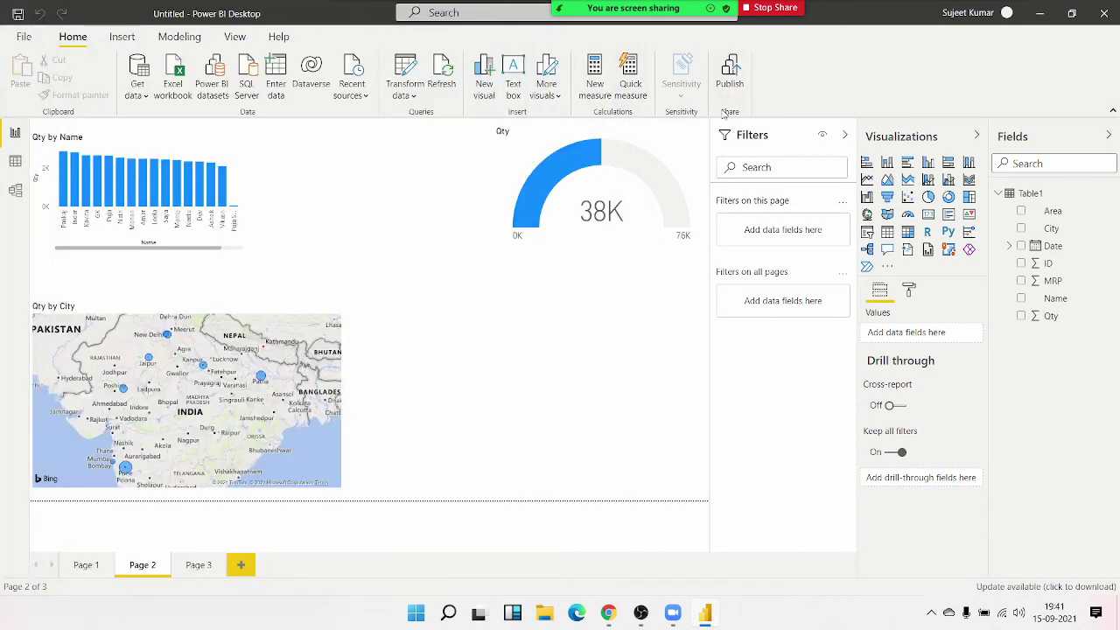